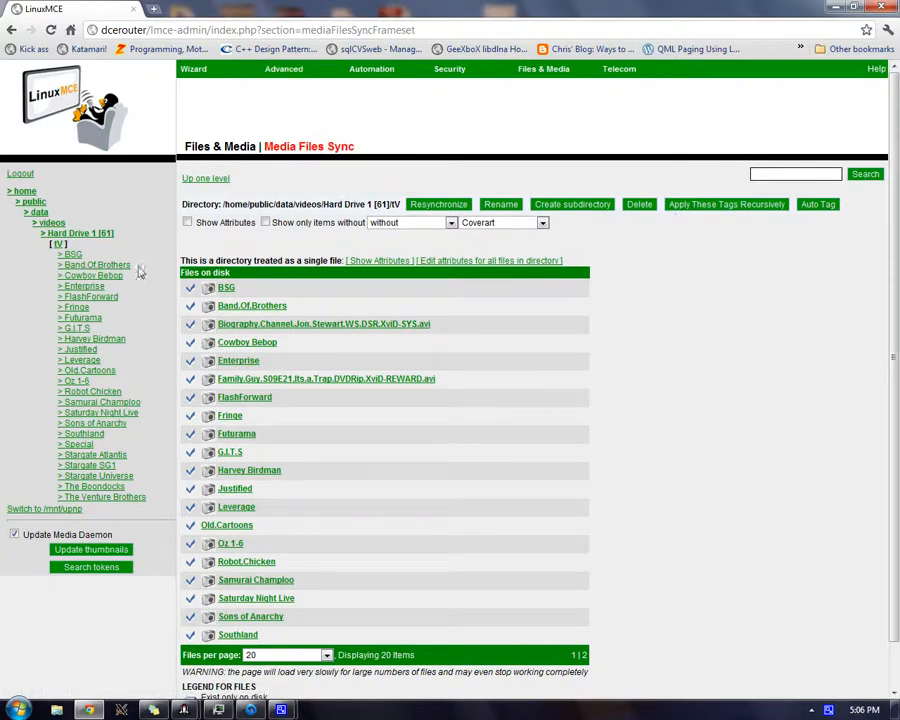
Return to the admin home page, open Media Files Sync and go to the videos directory
click(98, 106)
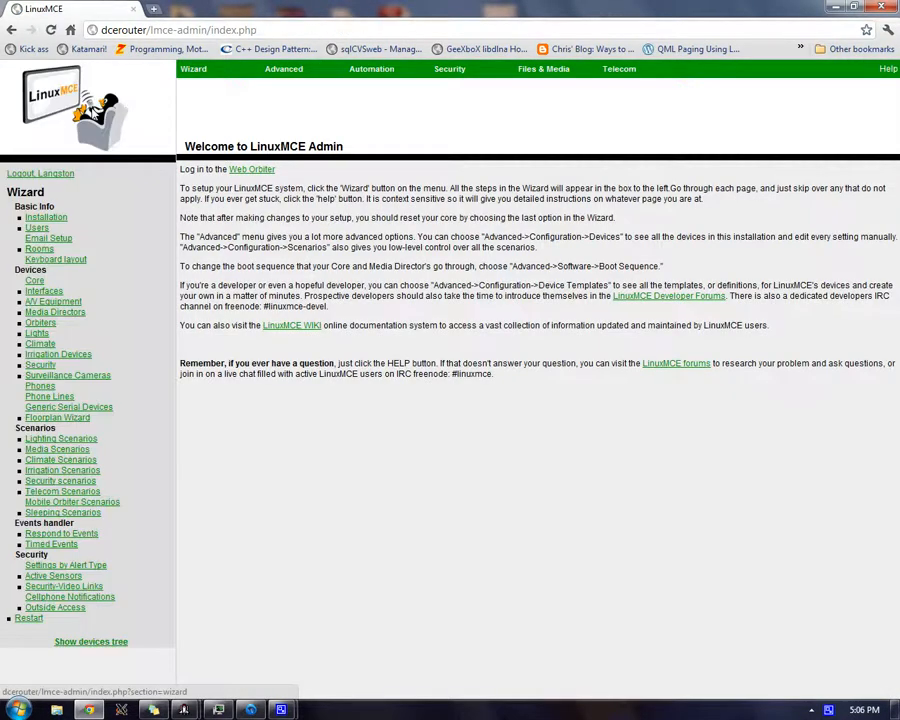
mouse_move(550, 69)
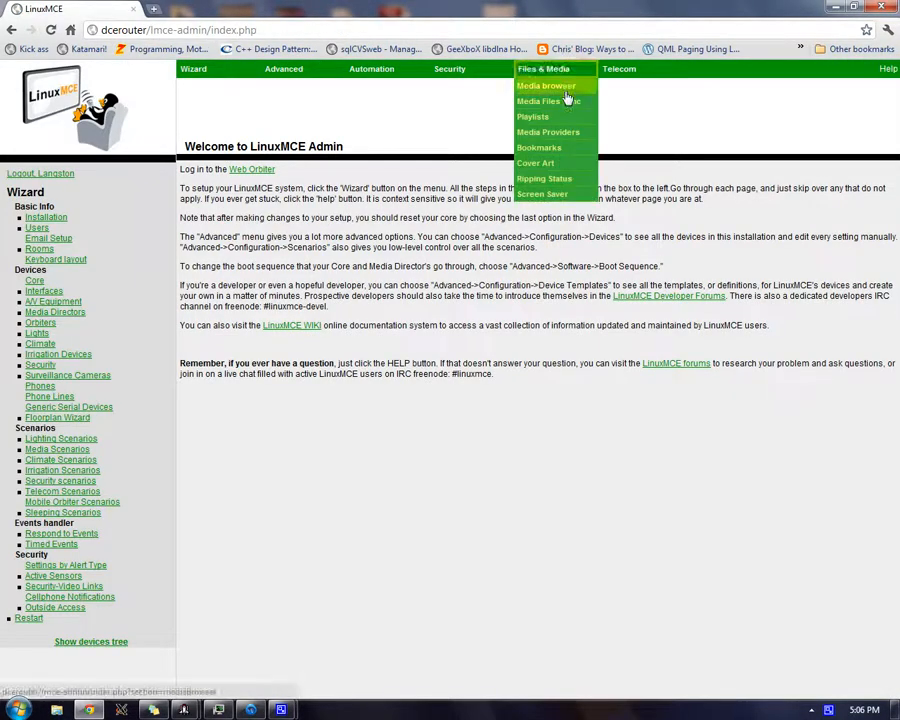
click(567, 103)
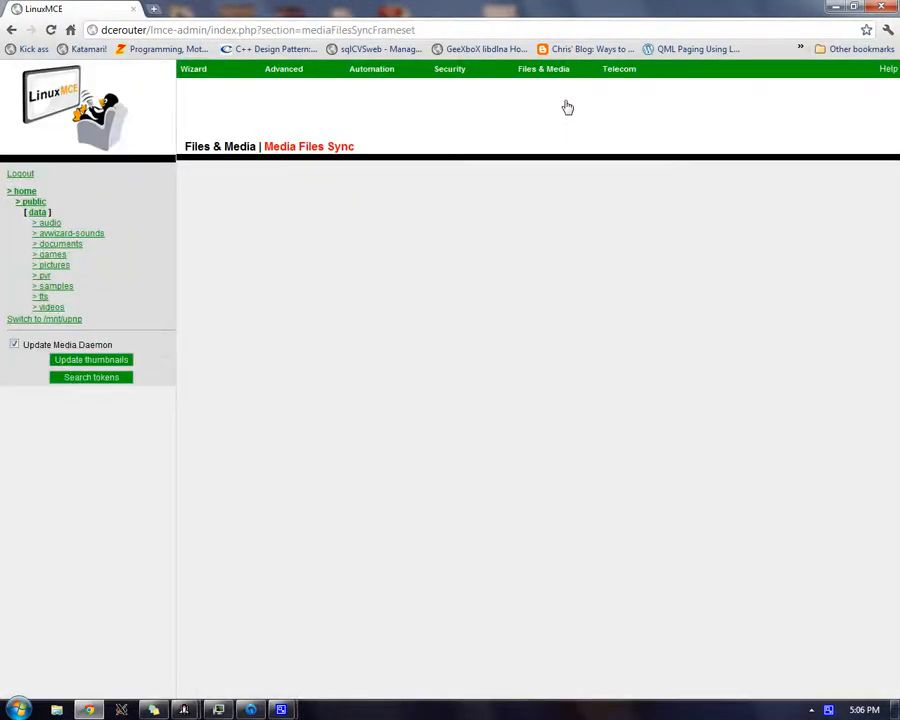
click(57, 308)
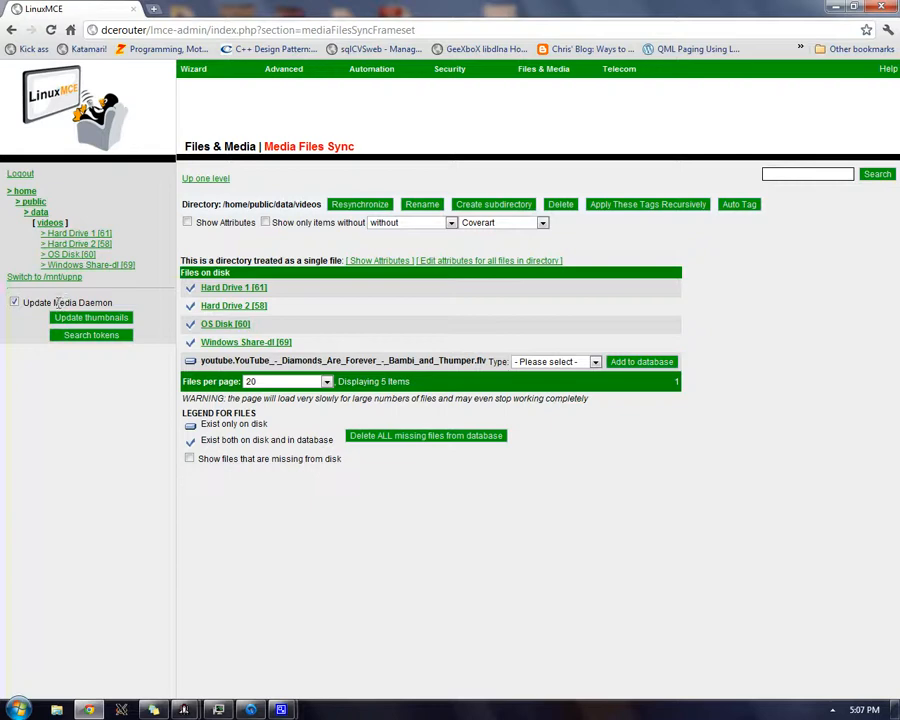
View the subdirectories of Hard Drive 2 [58] inside the videos directory
click(71, 246)
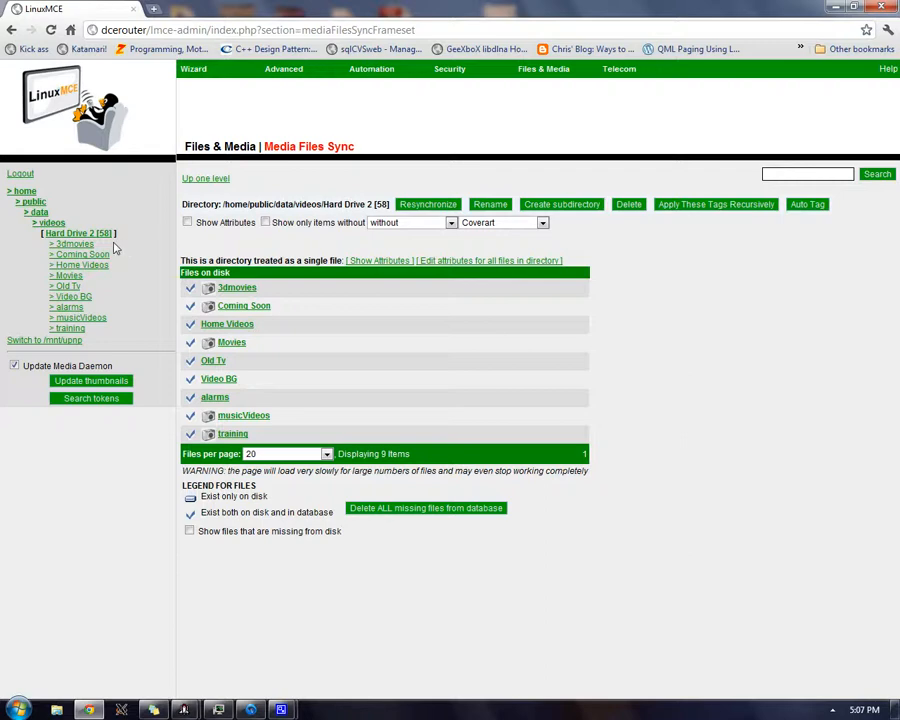
click(52, 223)
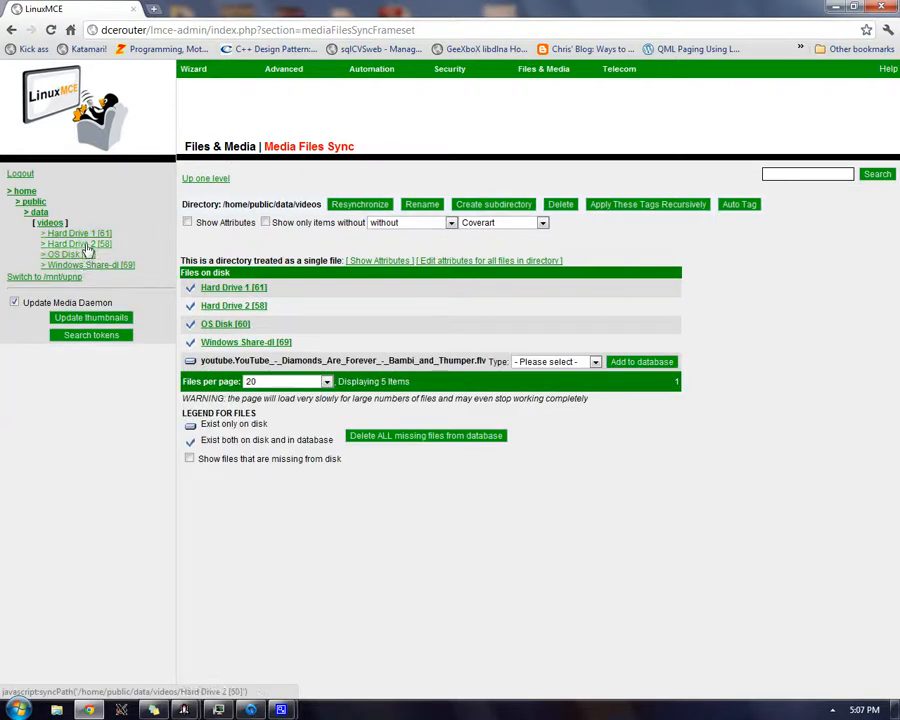
click(87, 246)
Open the movies folder of Windows Share-dl [69] within the videos directory
click(48, 224)
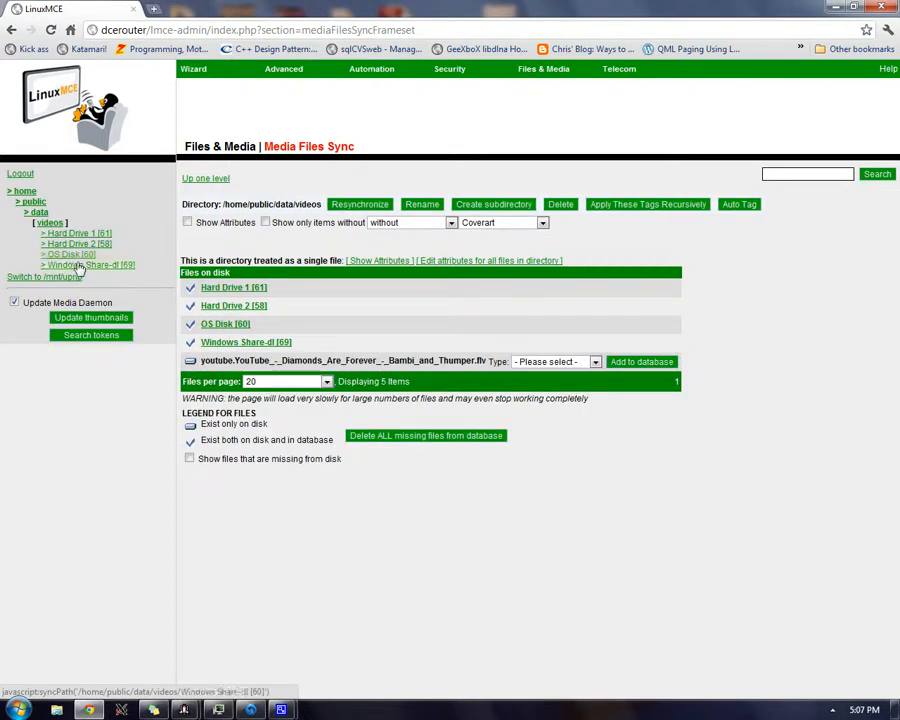
click(79, 266)
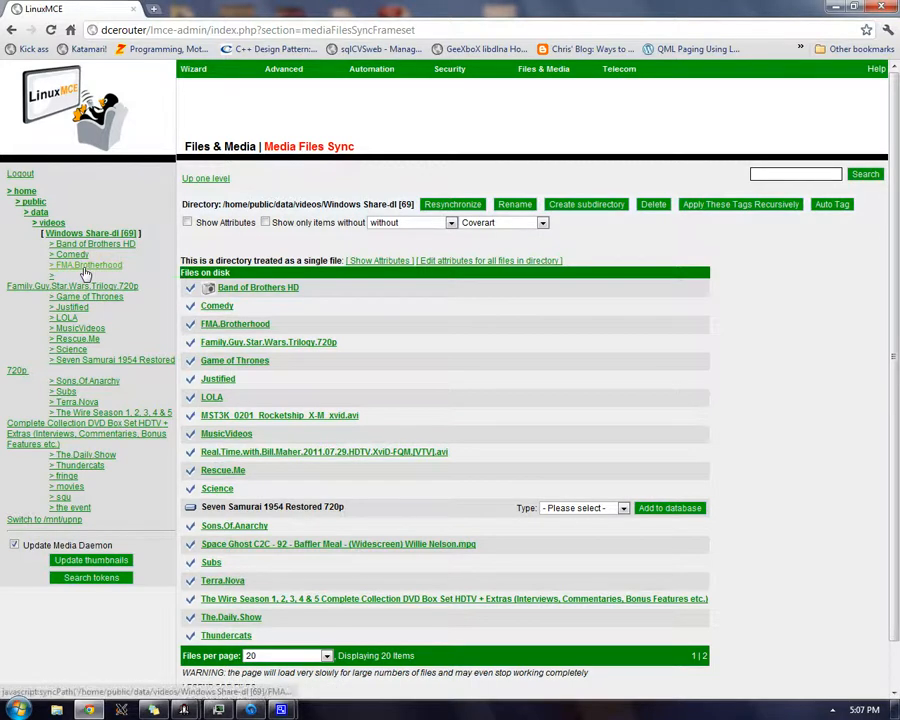
click(76, 490)
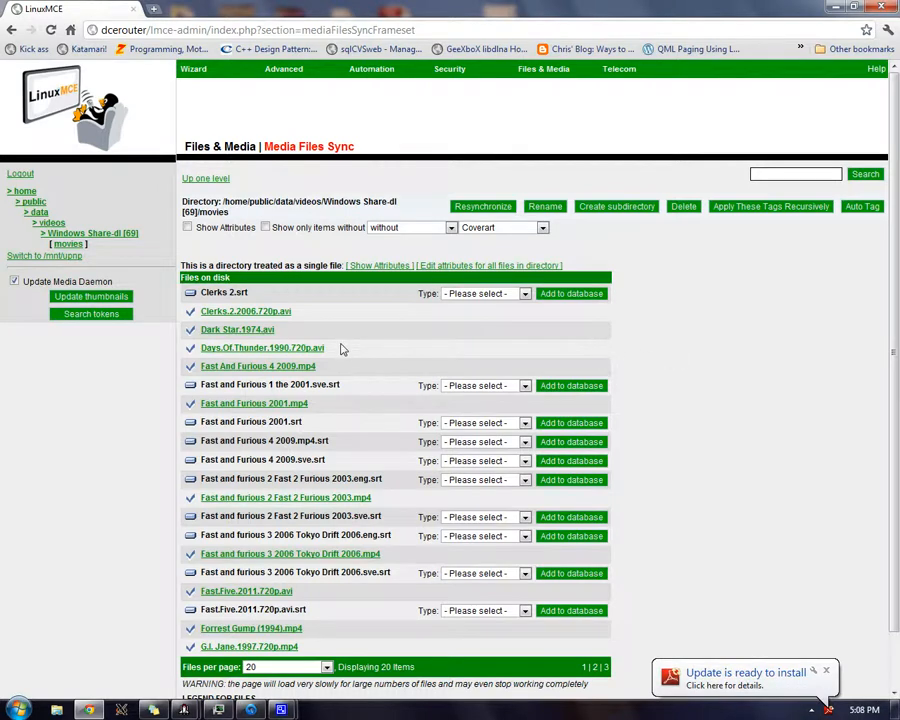
Check the media details of Dark Star.1974.avi and Clerks.2.2006.720p.avi, ending back in the movies directory
scroll(340, 348, down, 1)
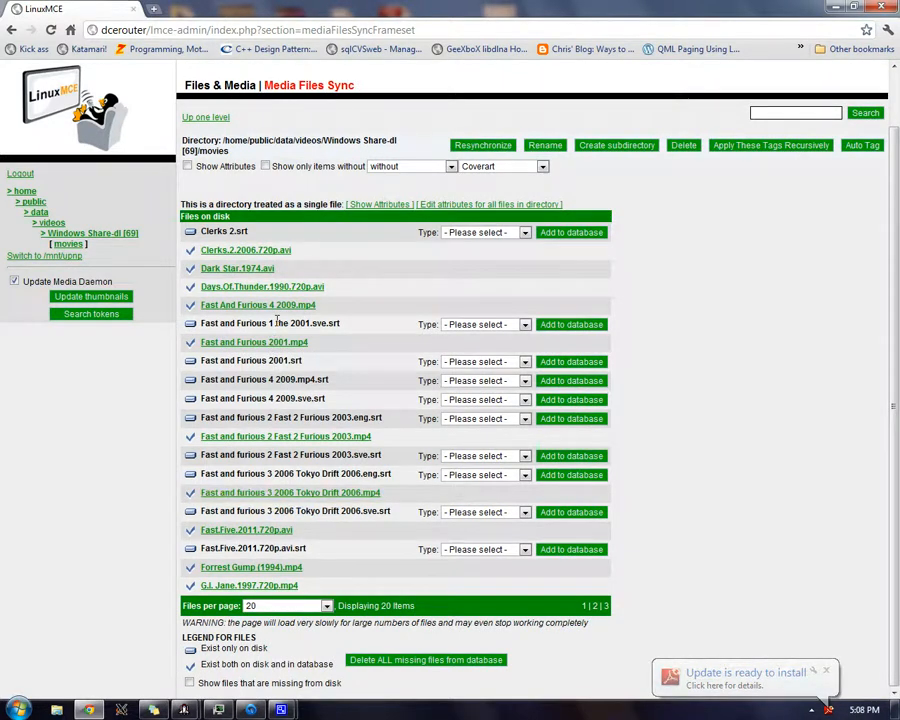
click(250, 268)
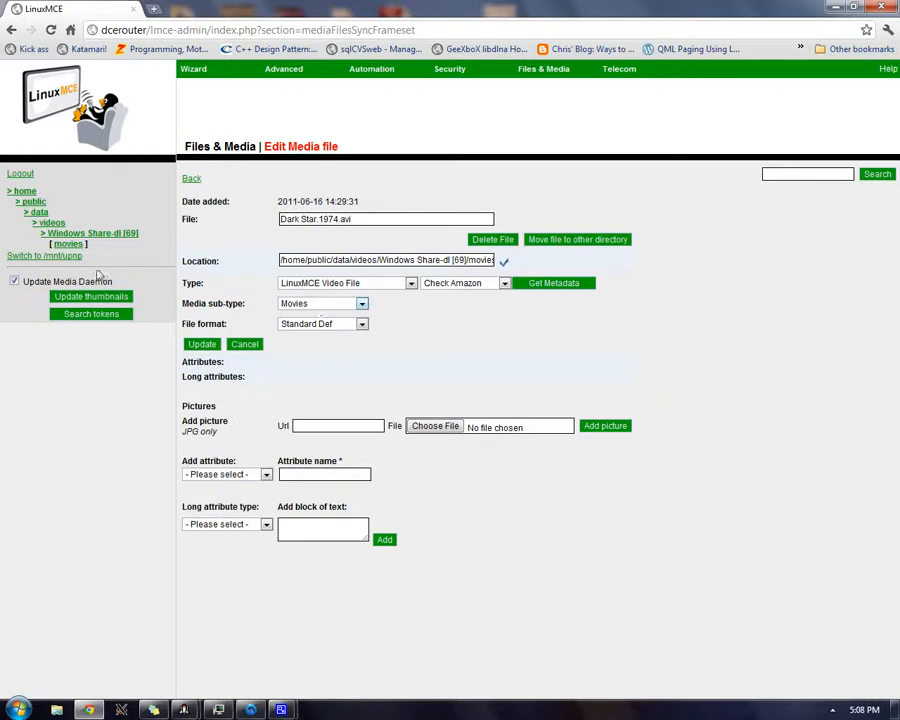
click(68, 244)
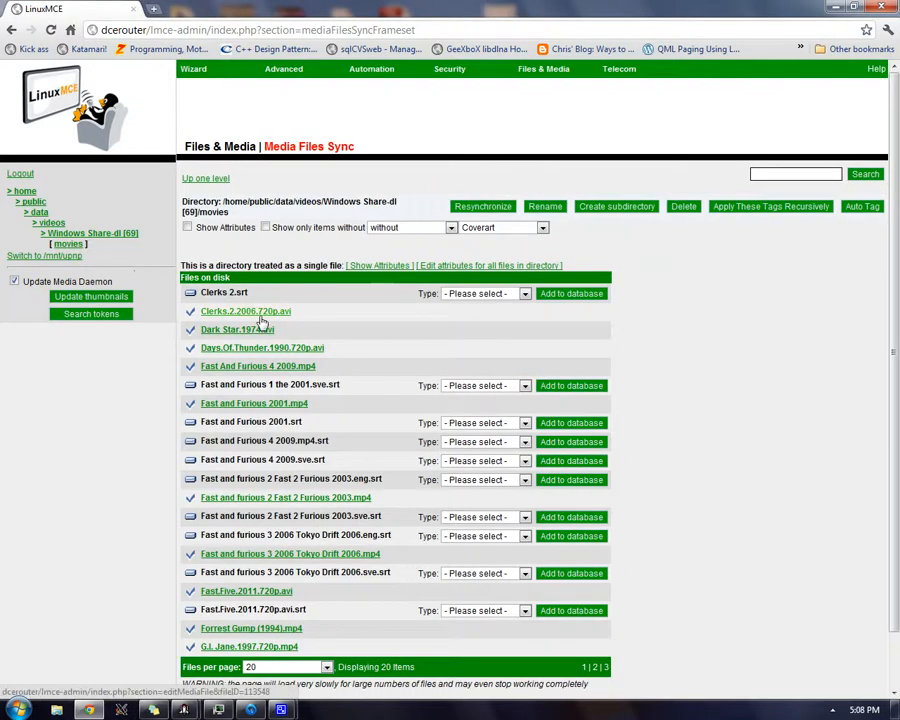
click(257, 312)
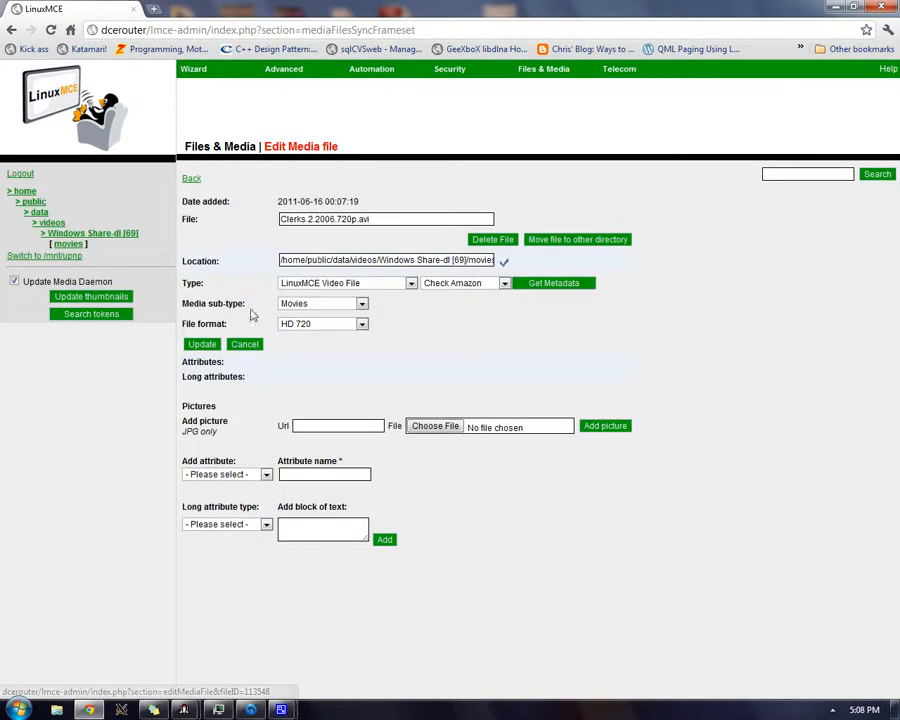
click(82, 250)
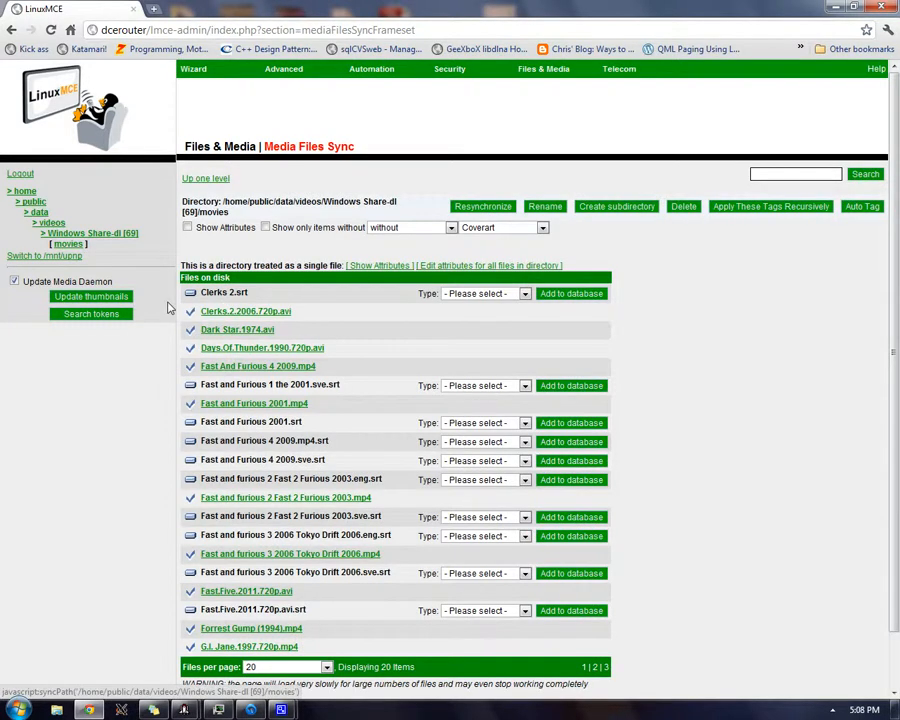
click(245, 311)
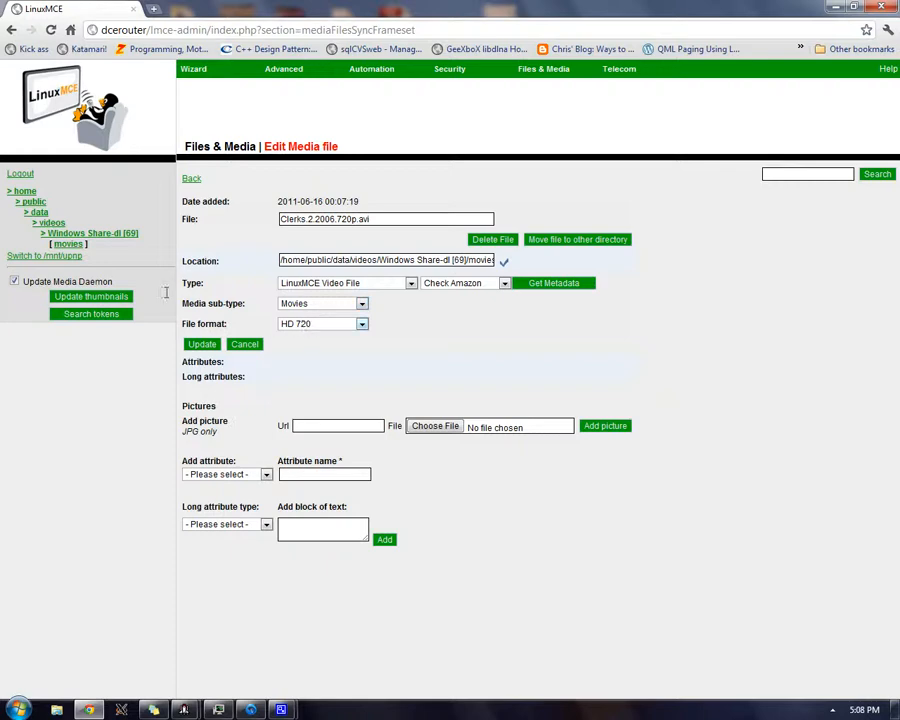
click(62, 246)
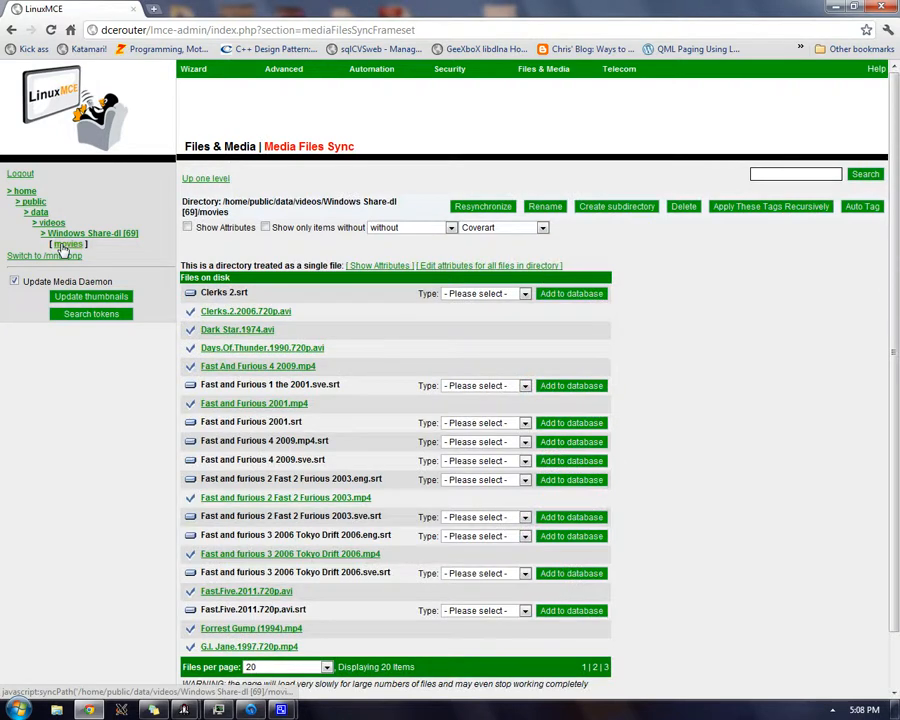
Examine the bulk attribute editing page for all files in the movies directory and return to the file list
click(452, 267)
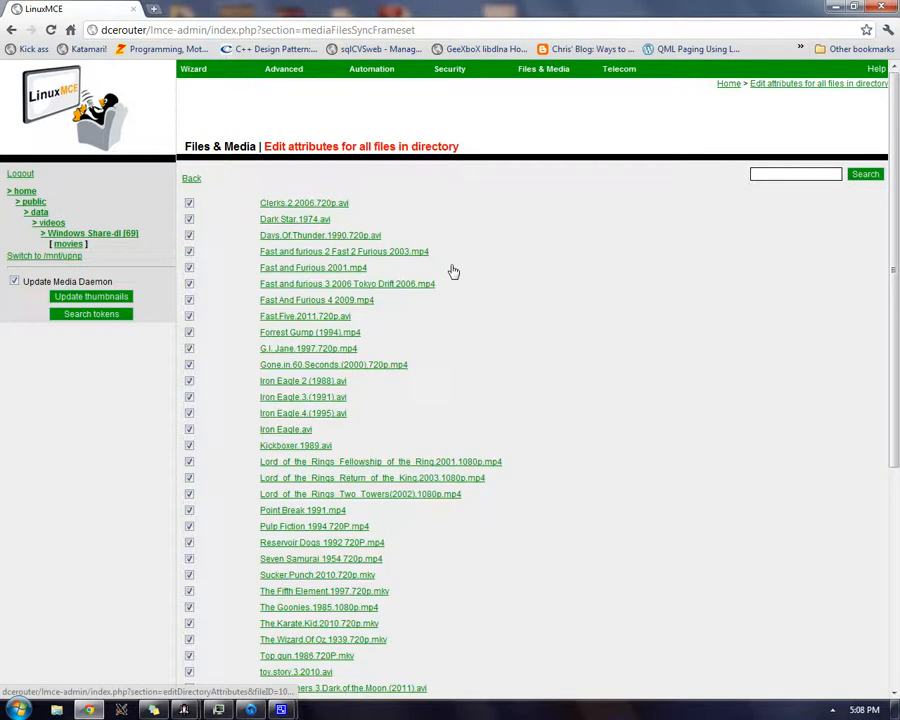
scroll(452, 270, down, 5)
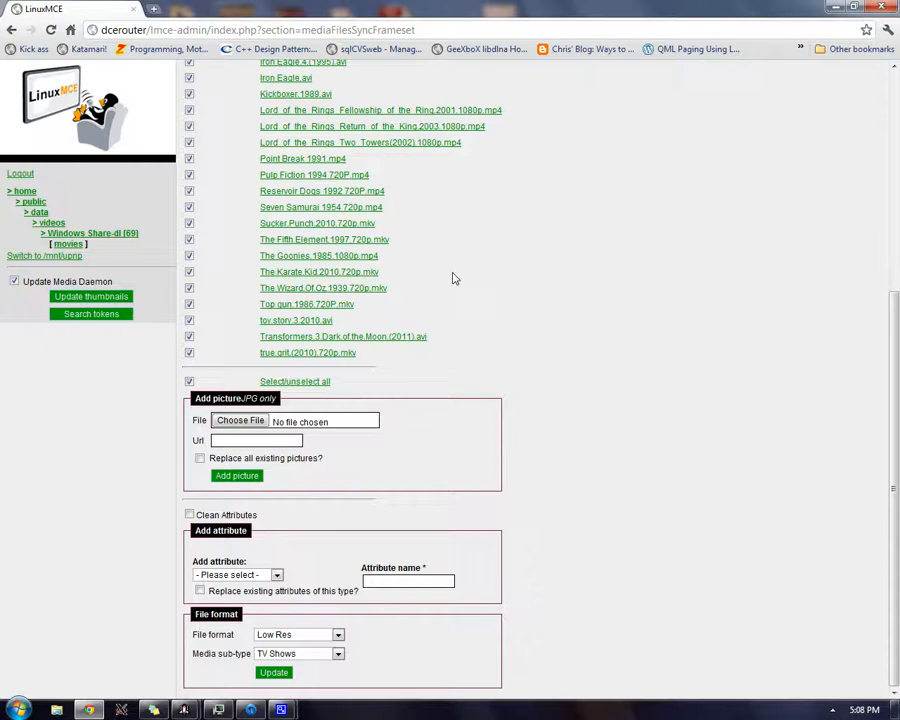
scroll(452, 278, up, 5)
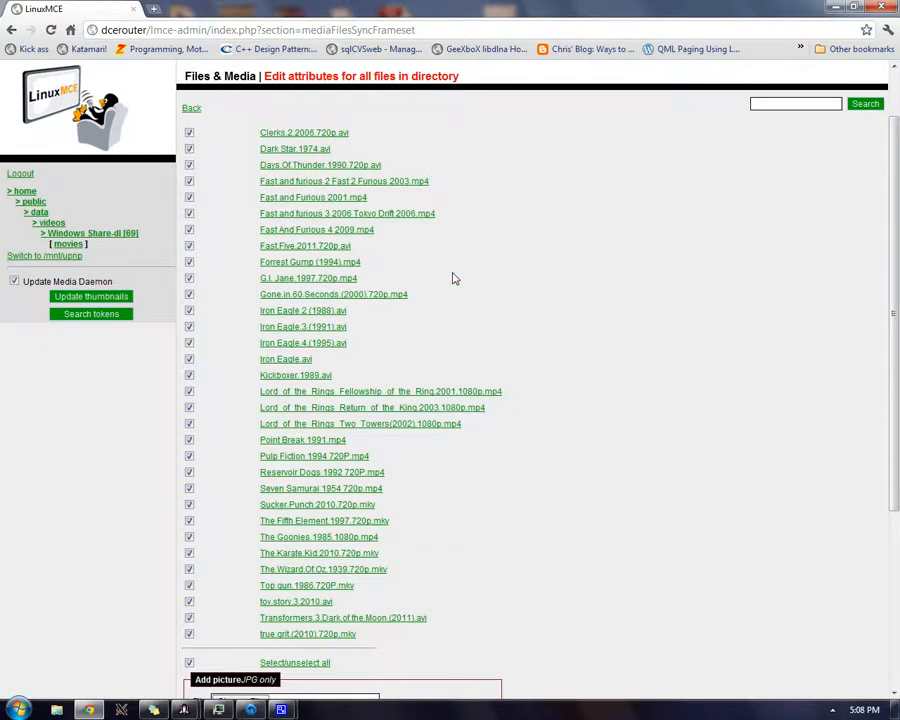
click(66, 243)
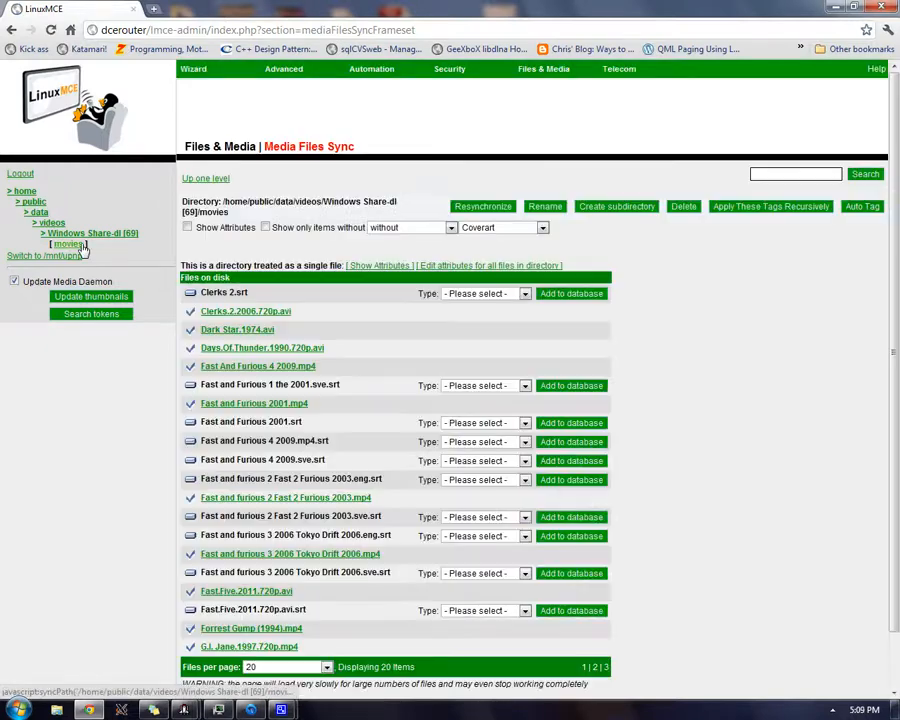
Clean the attributes of all files in the movies directory, confirming the cleanup and preventing additional page dialogs
click(476, 266)
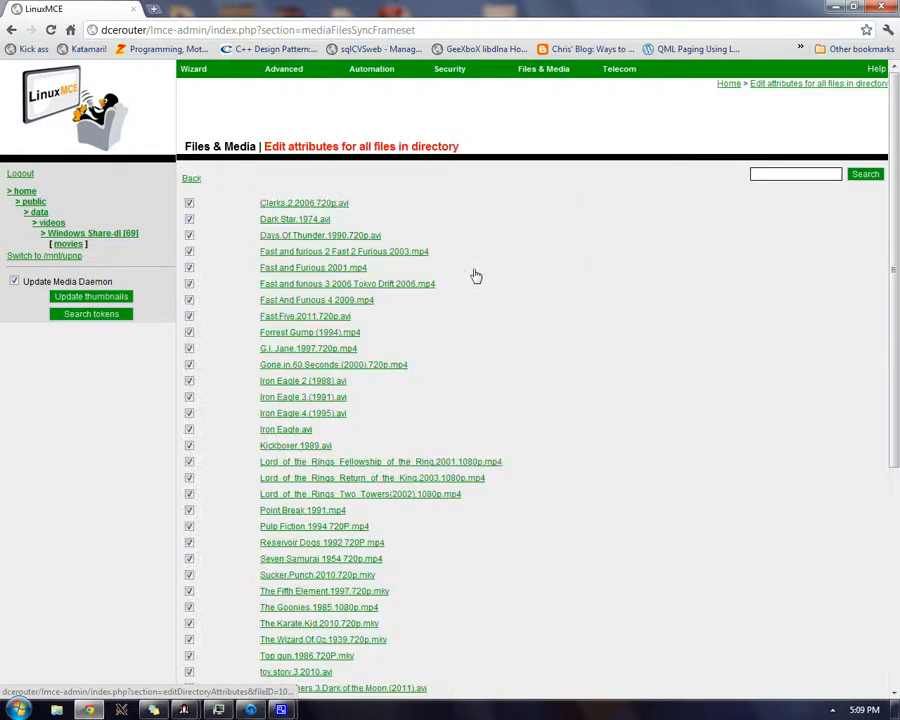
scroll(476, 276, down, 4)
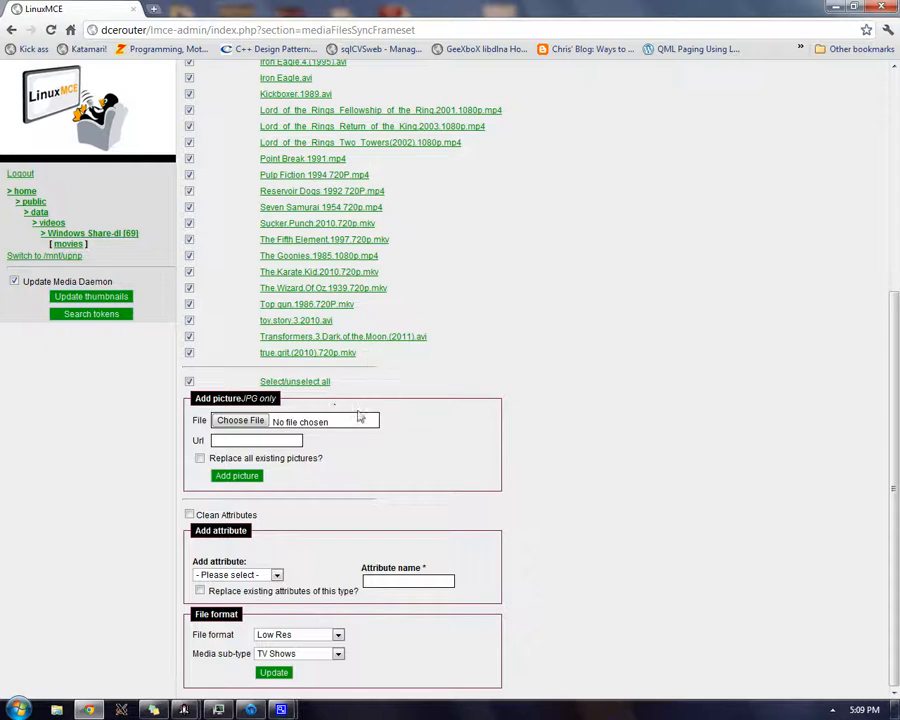
click(189, 515)
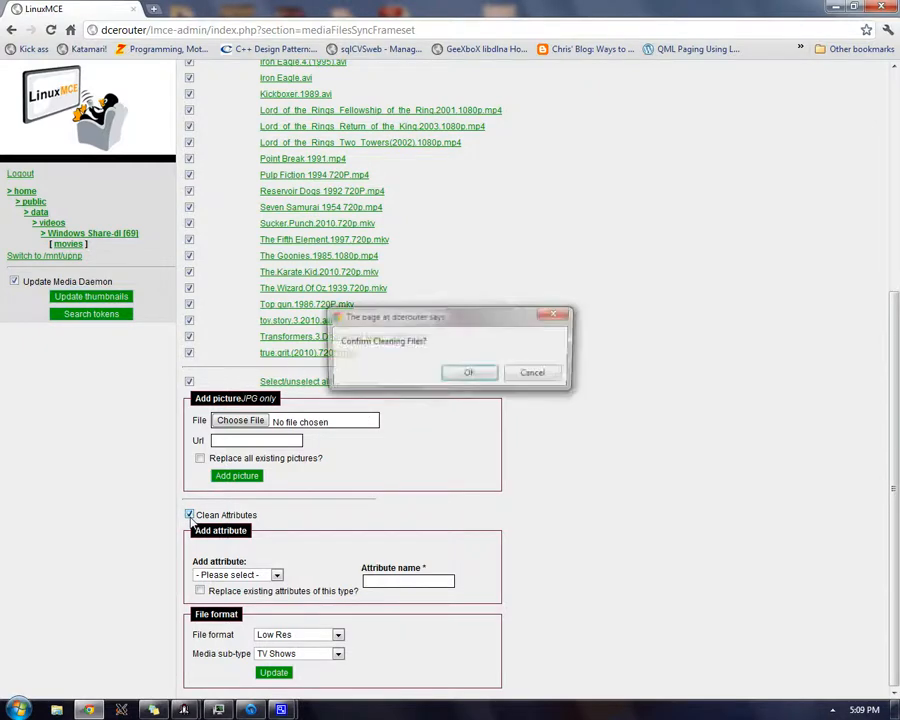
click(466, 374)
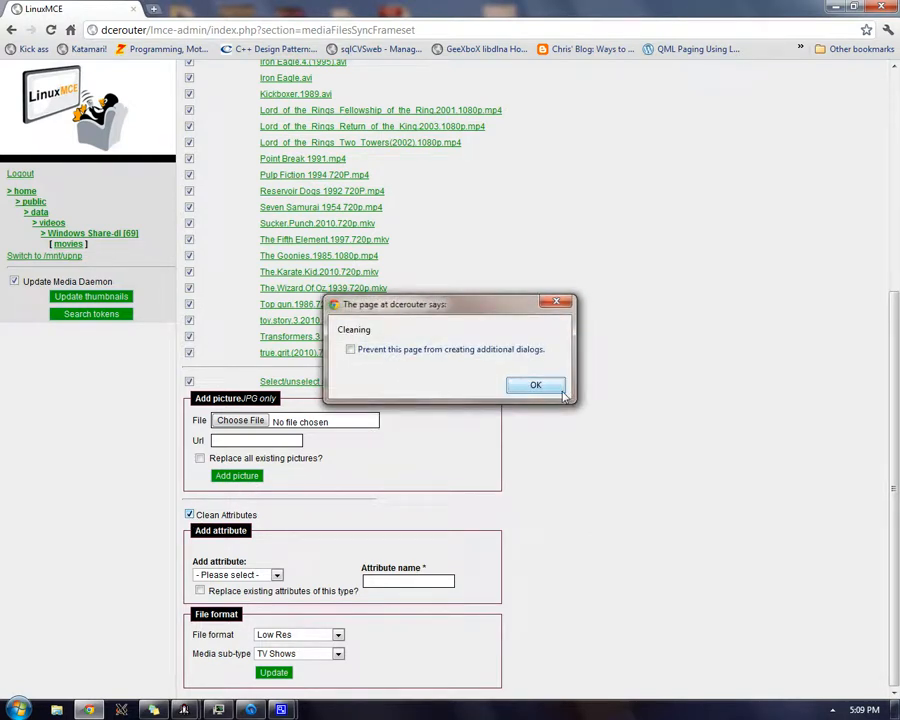
click(350, 350)
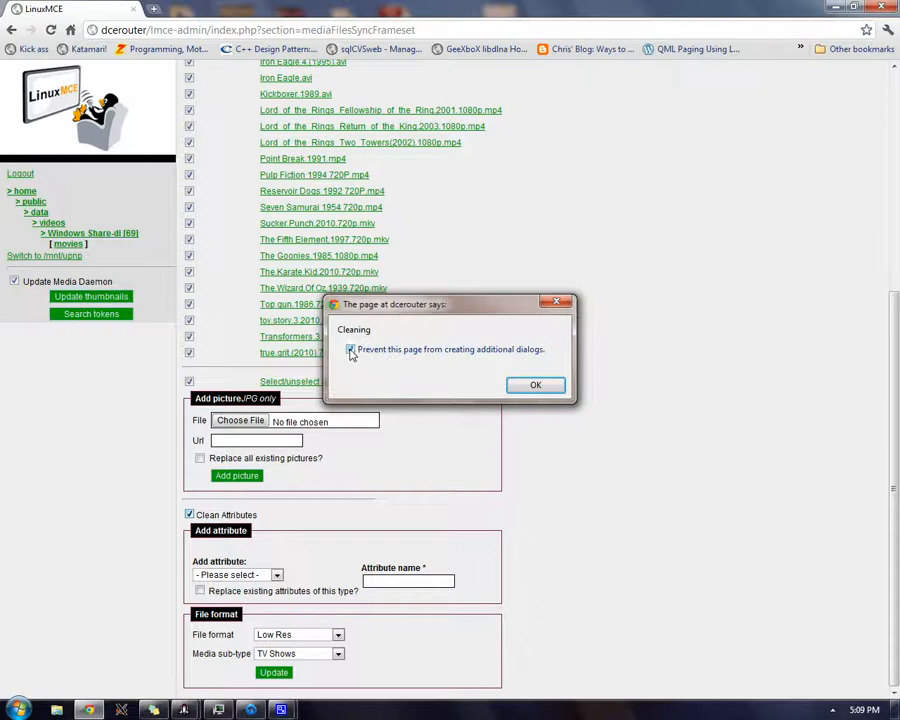
click(536, 386)
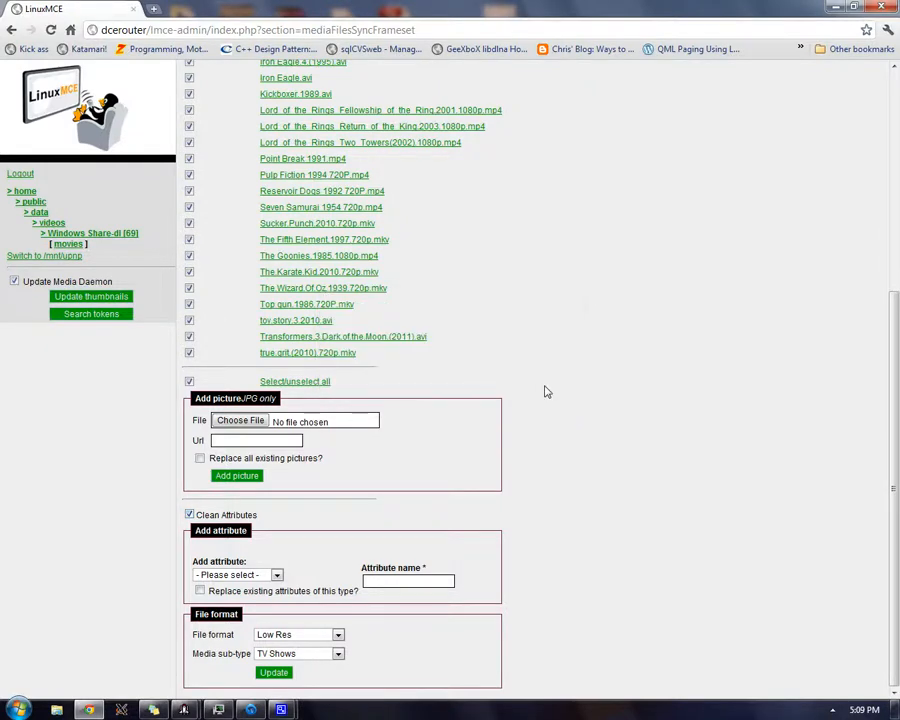
Check the attributes of Top gun.1986.720P.mkv and return to the movies directory
click(329, 259)
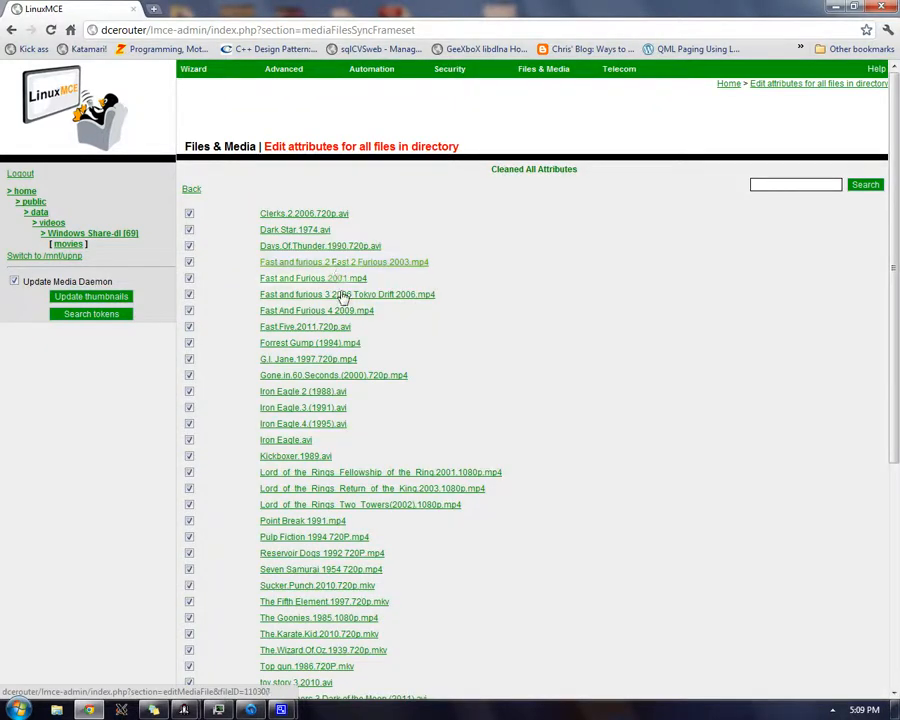
scroll(343, 302, down, 5)
click(343, 304)
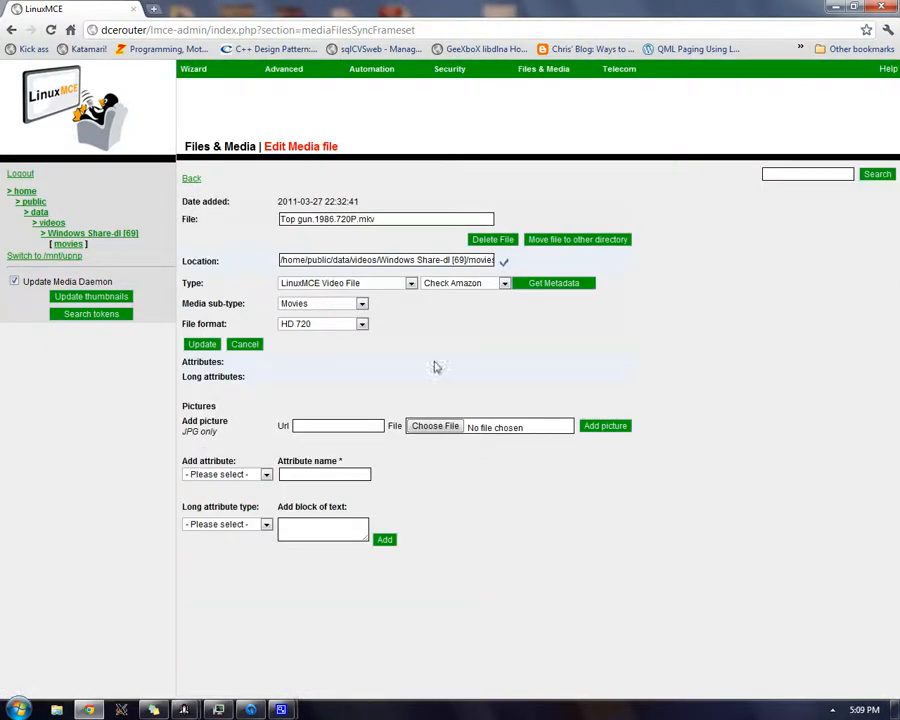
click(77, 248)
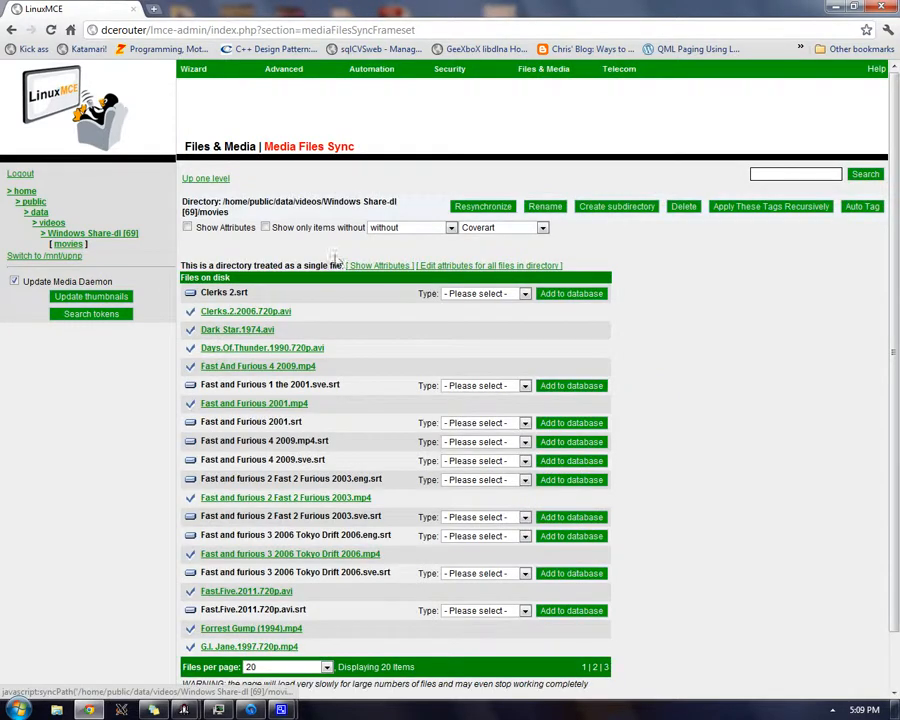
Review the attribute types that can be added to all files in the movies directory, without selecting one
click(483, 264)
scroll(483, 271, down, 4)
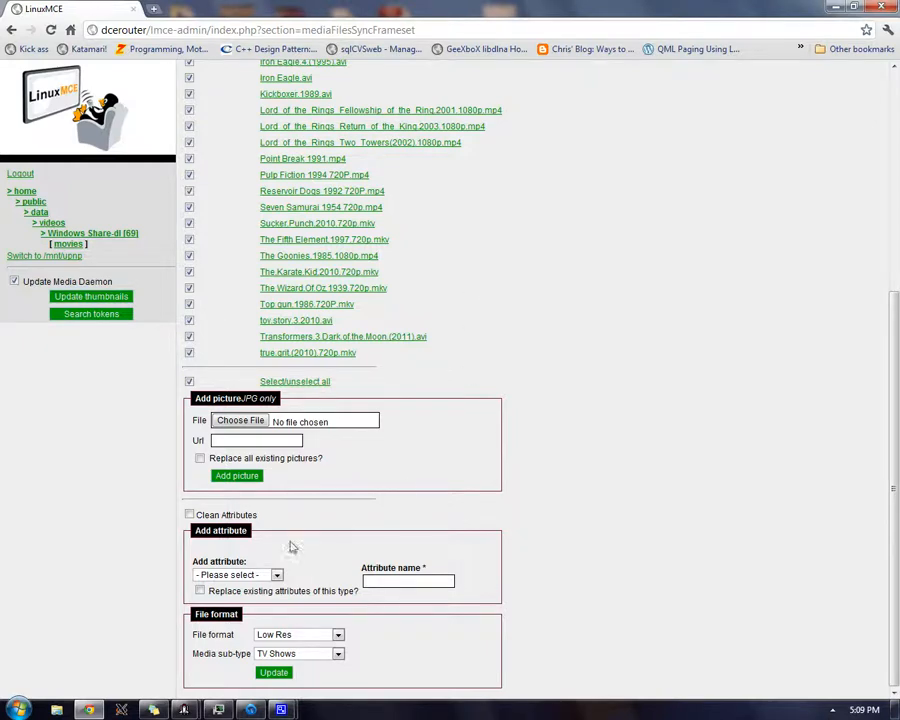
click(277, 575)
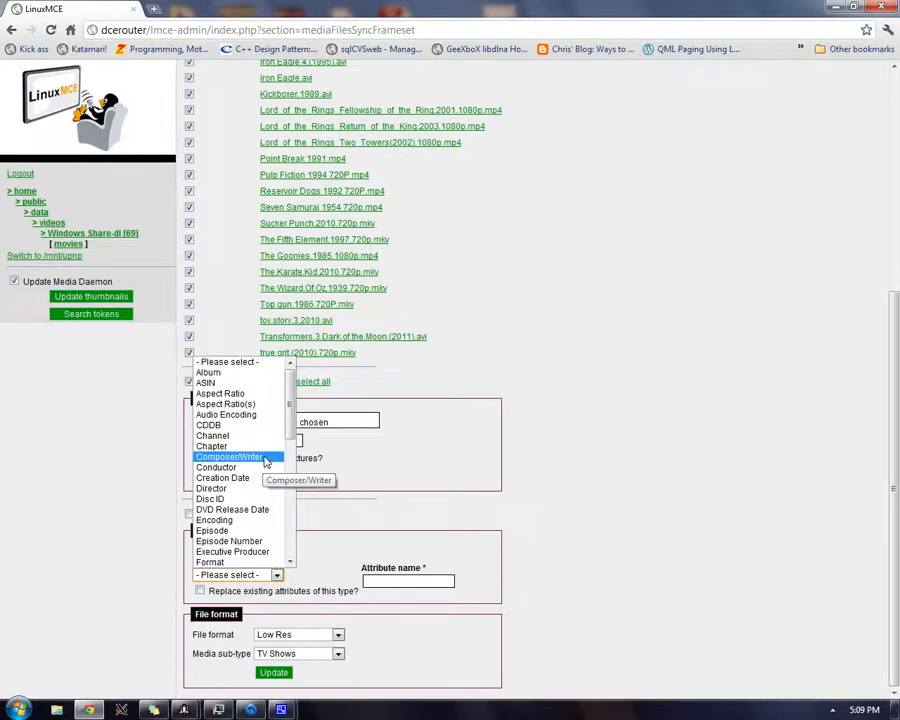
scroll(265, 462, down, 8)
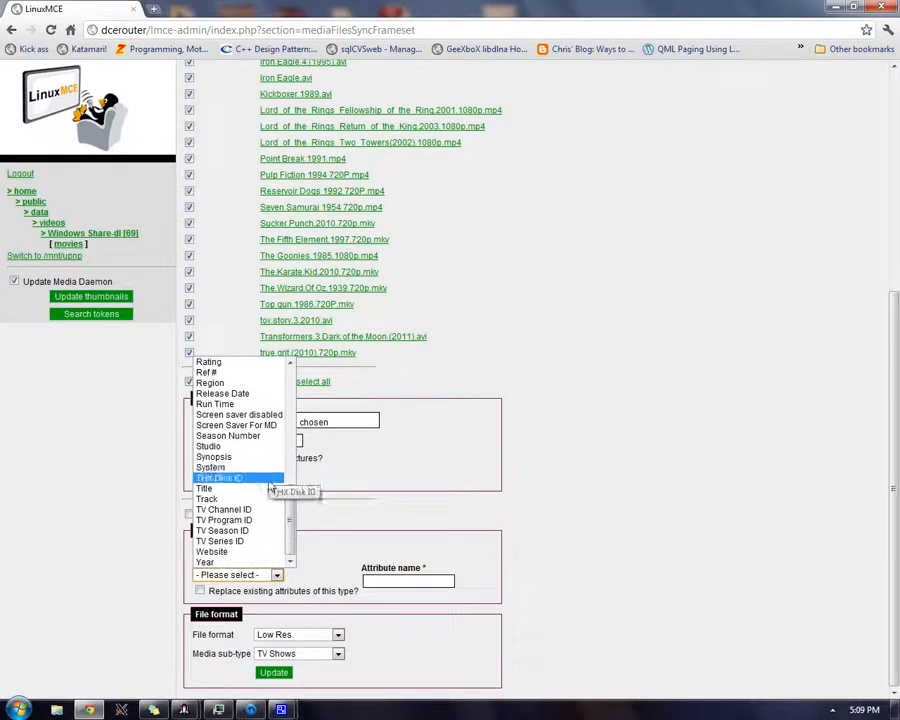
scroll(270, 486, up, 4)
scroll(270, 486, down, 4)
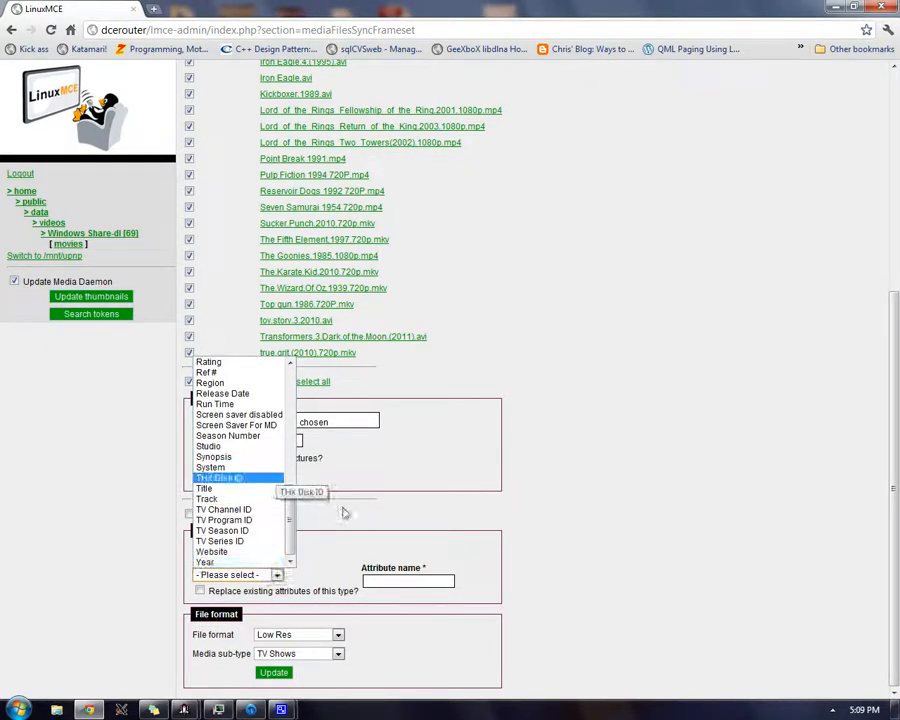
click(553, 462)
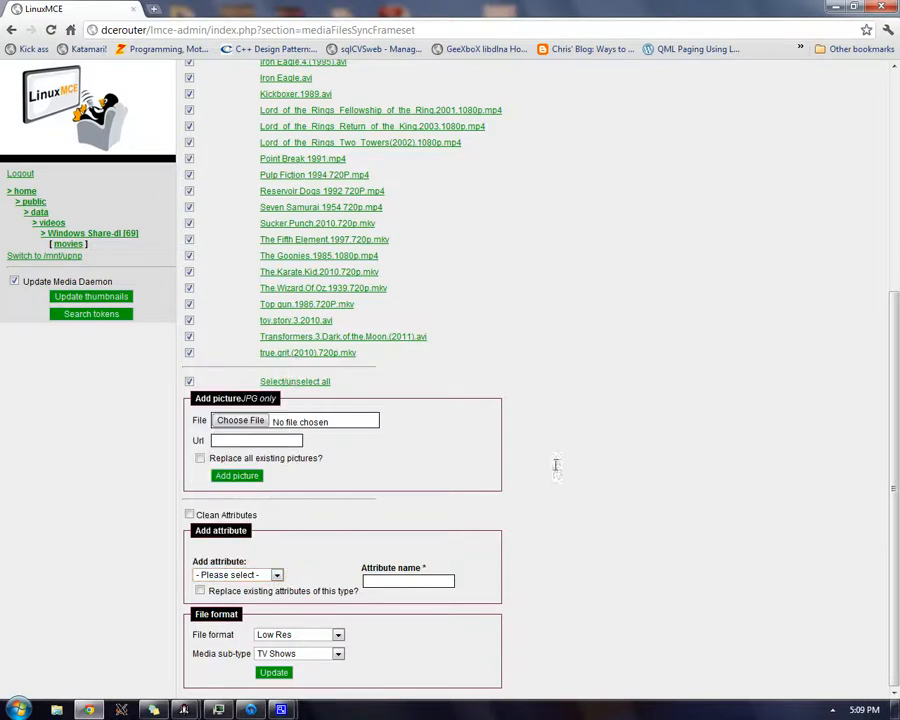
Review the file format options for all files in the movies directory without selecting one, and return to the file list
click(330, 634)
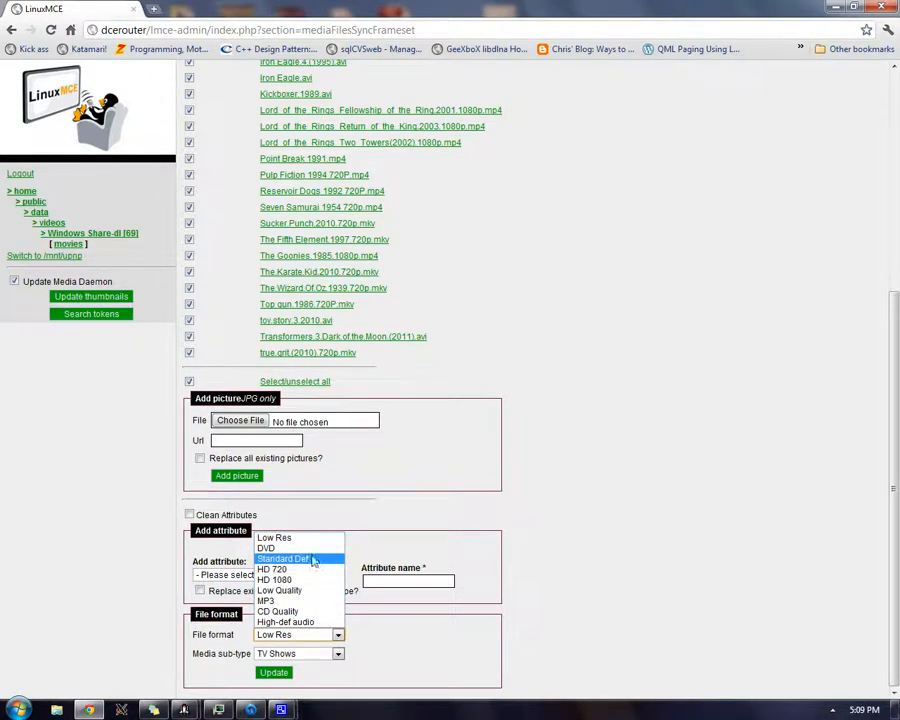
click(452, 651)
scroll(584, 505, up, 2)
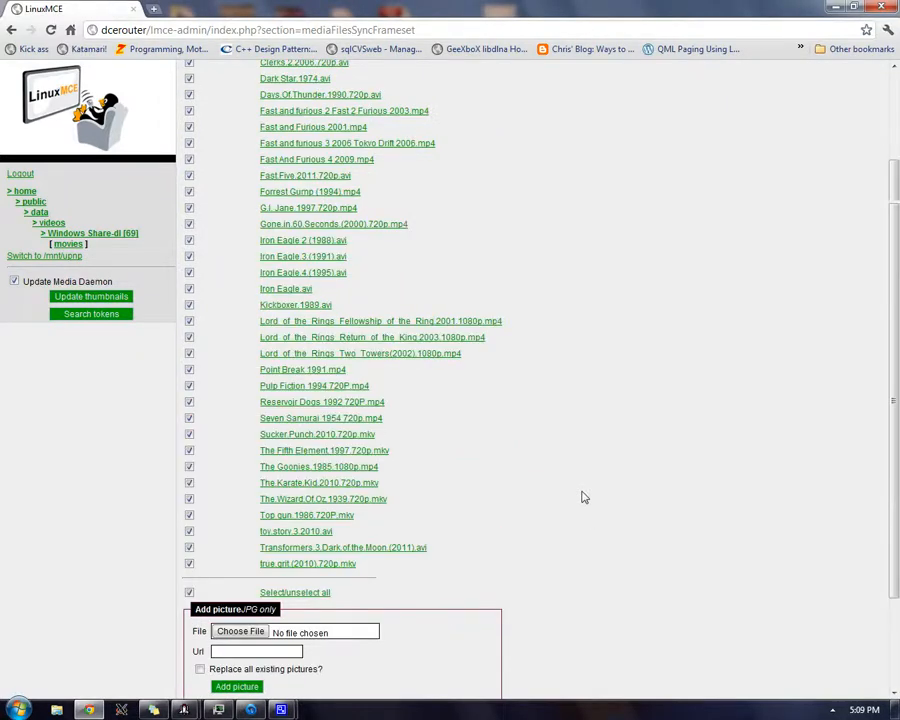
scroll(582, 493, down, 2)
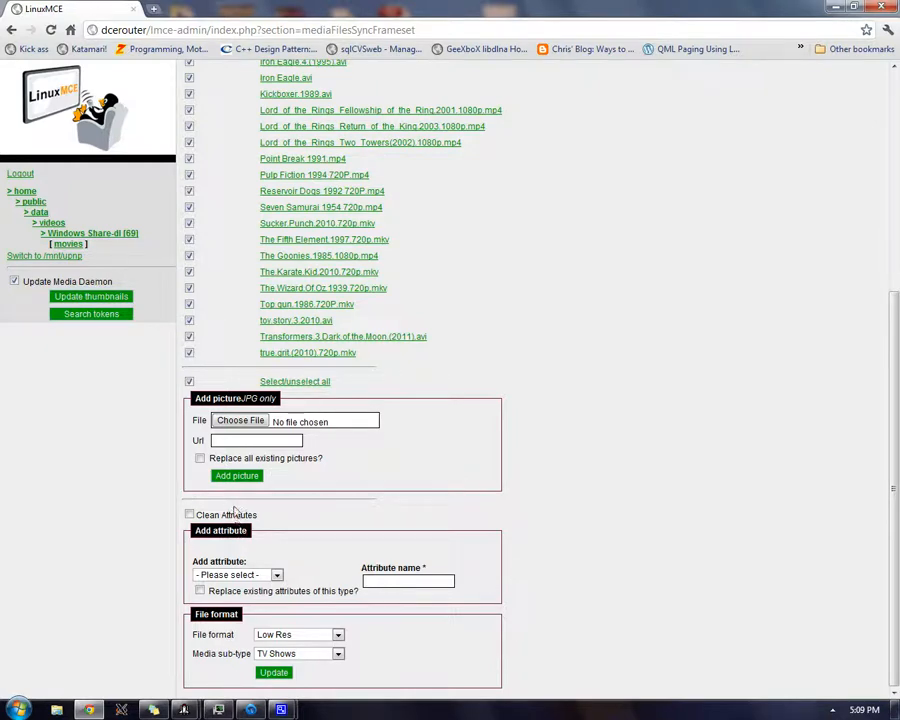
click(70, 247)
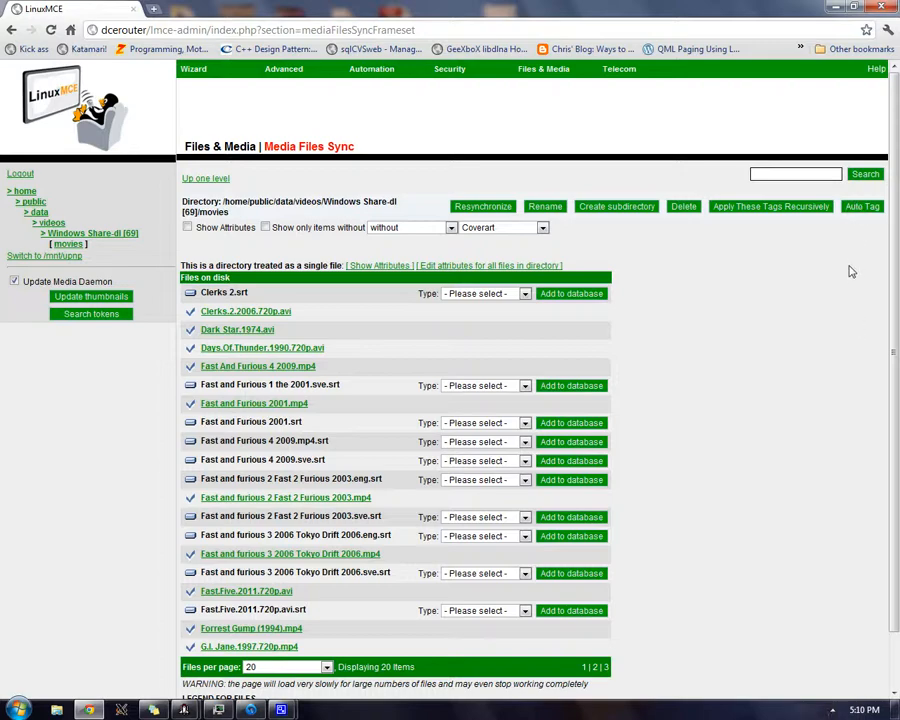
Auto-tag all files in the movies directory and follow the progress in the linuxmcetag.log output
click(849, 208)
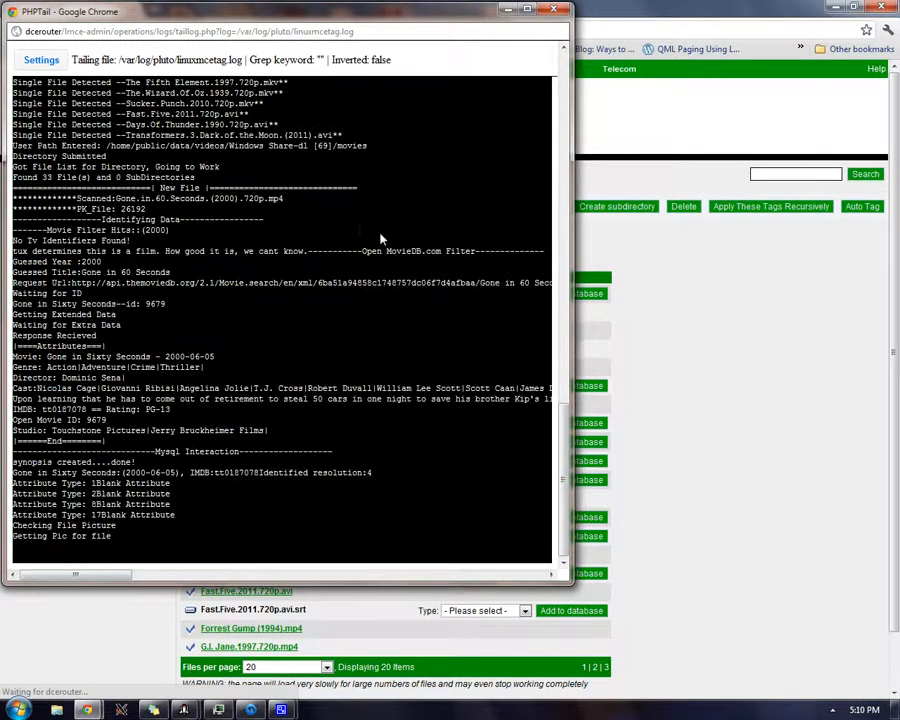
scroll(365, 240, up, 15)
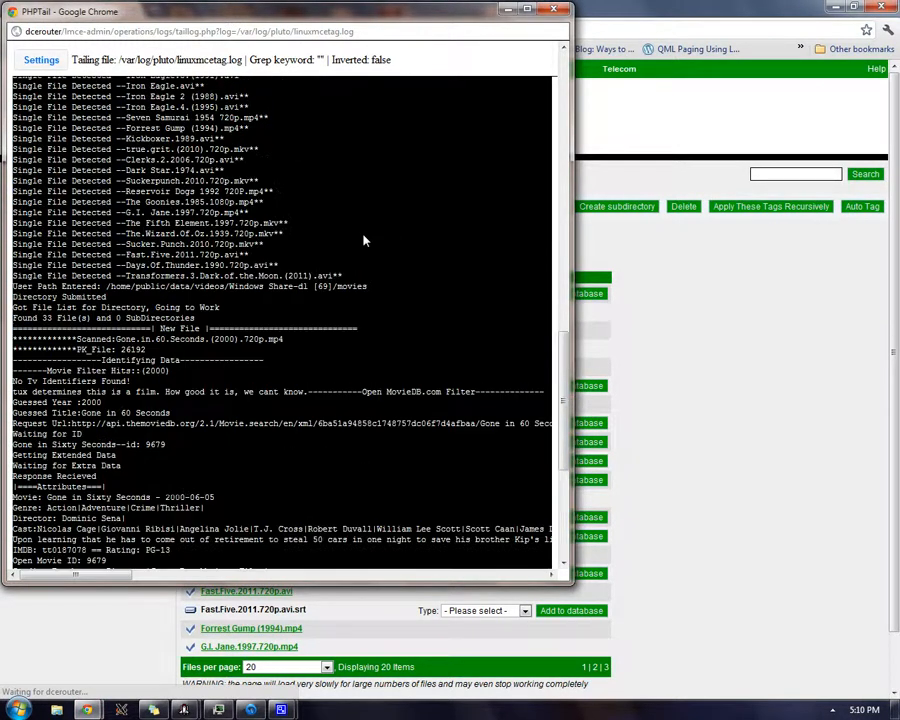
scroll(365, 240, down, 3)
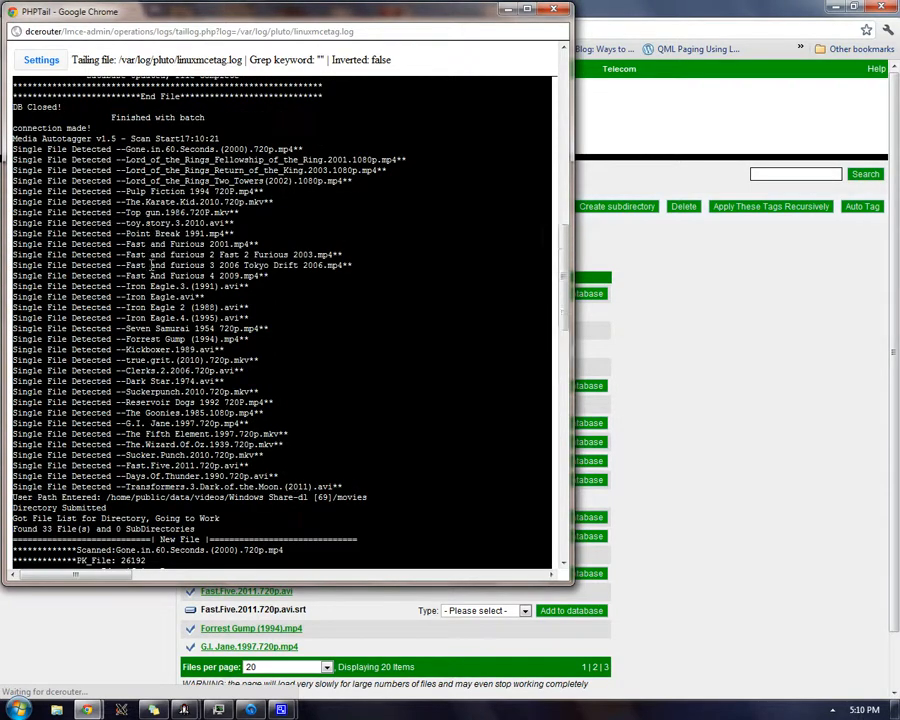
scroll(132, 210, down, 3)
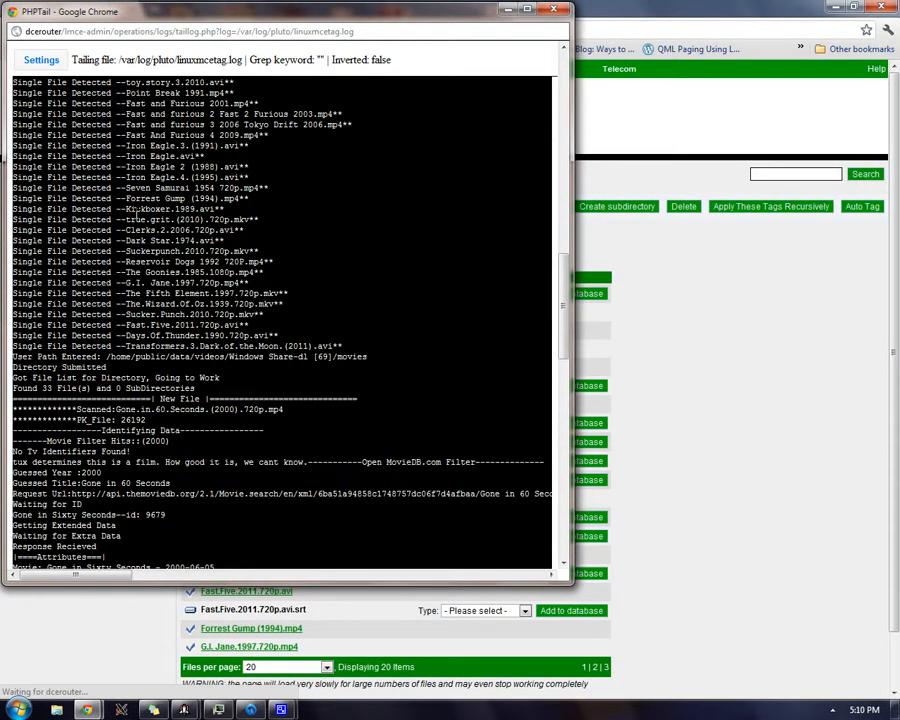
scroll(131, 211, down, 6)
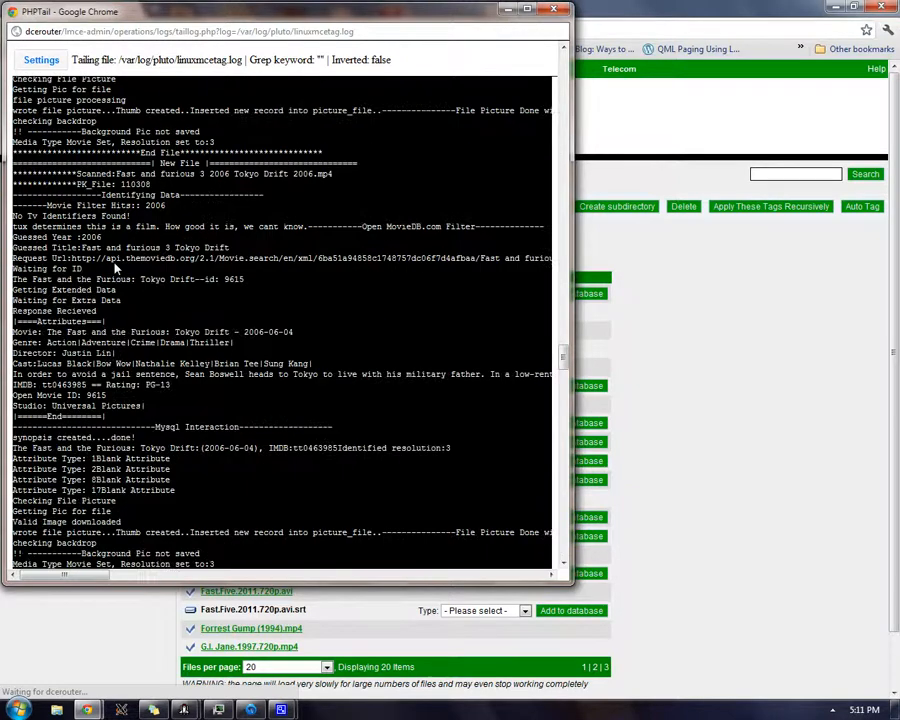
Switch between the file list and the tagging log, check the log's closing line, and close the log window
click(690, 294)
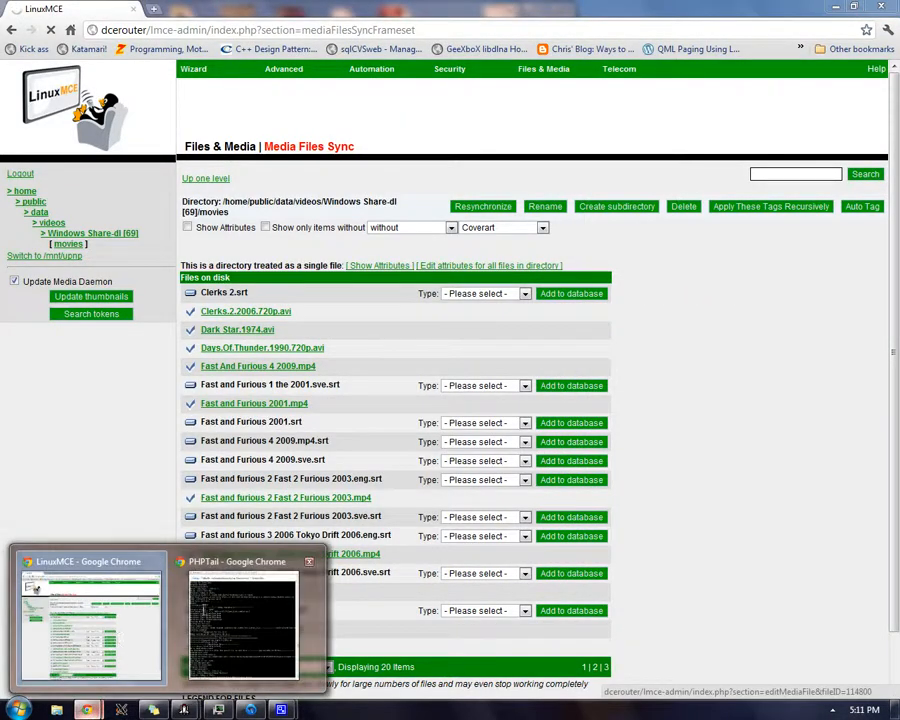
click(205, 610)
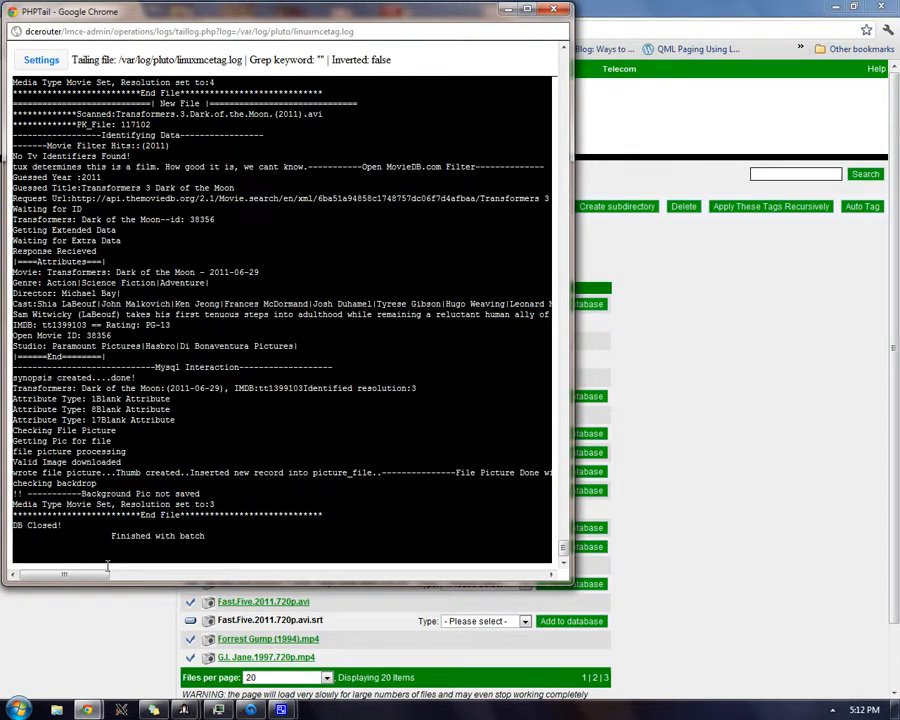
drag(108, 535, 252, 533)
click(253, 534)
click(553, 9)
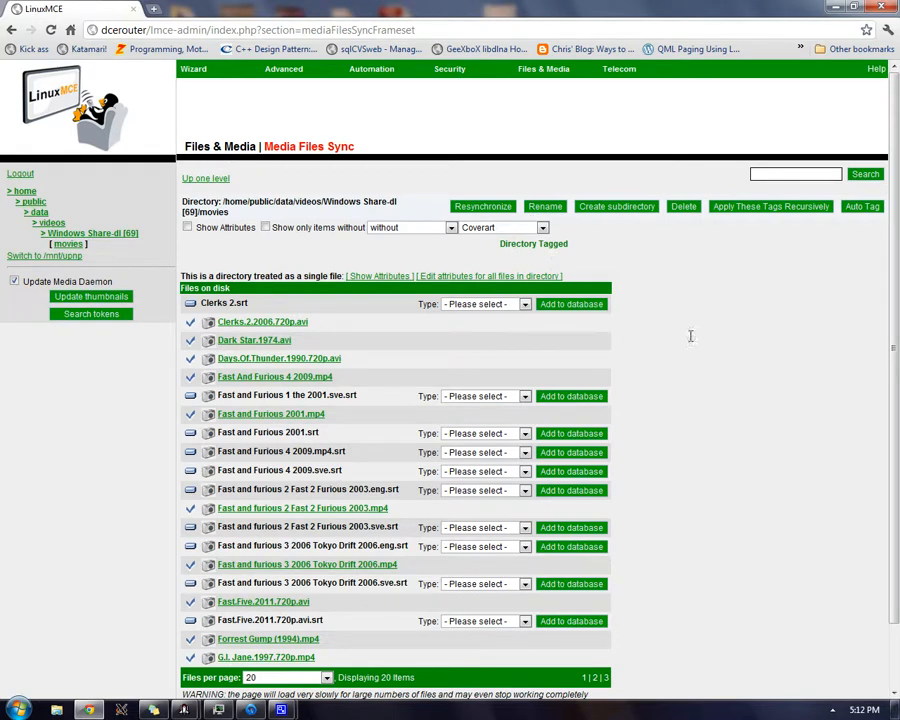
Examine the attributes, synopsis and cover picture of Dark Star.1974.avi in the movies directory
click(285, 340)
scroll(288, 340, down, 3)
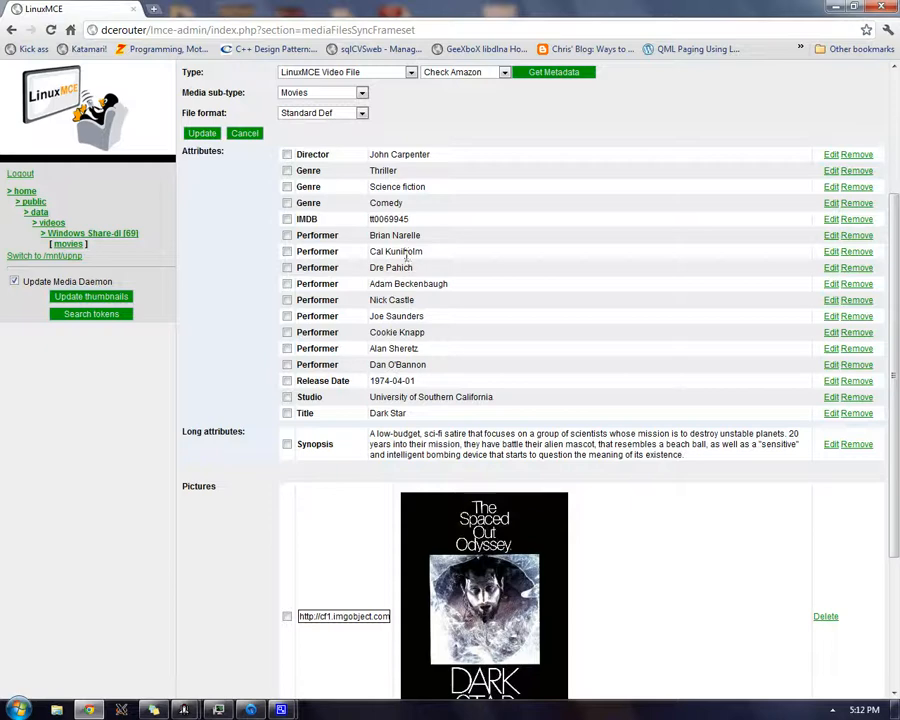
scroll(406, 257, down, 1)
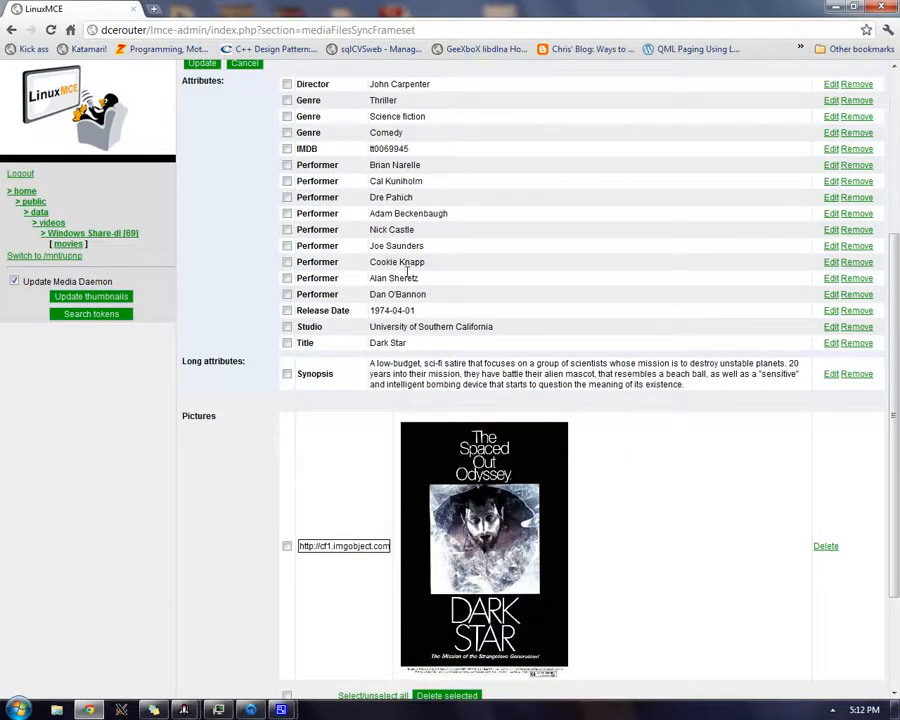
scroll(407, 271, up, 3)
scroll(406, 300, down, 4)
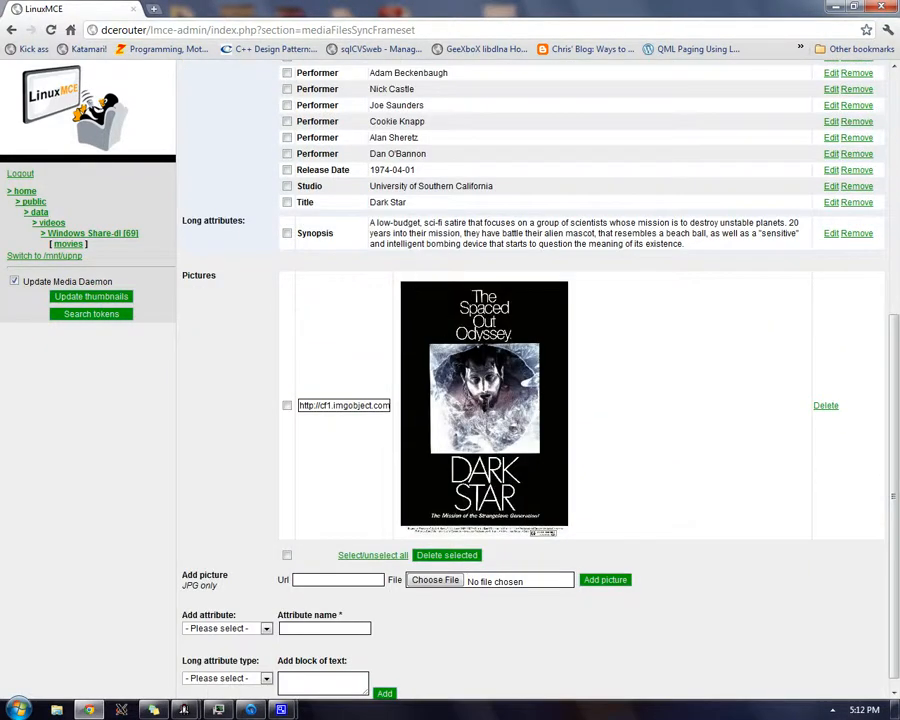
scroll(484, 411, up, 3)
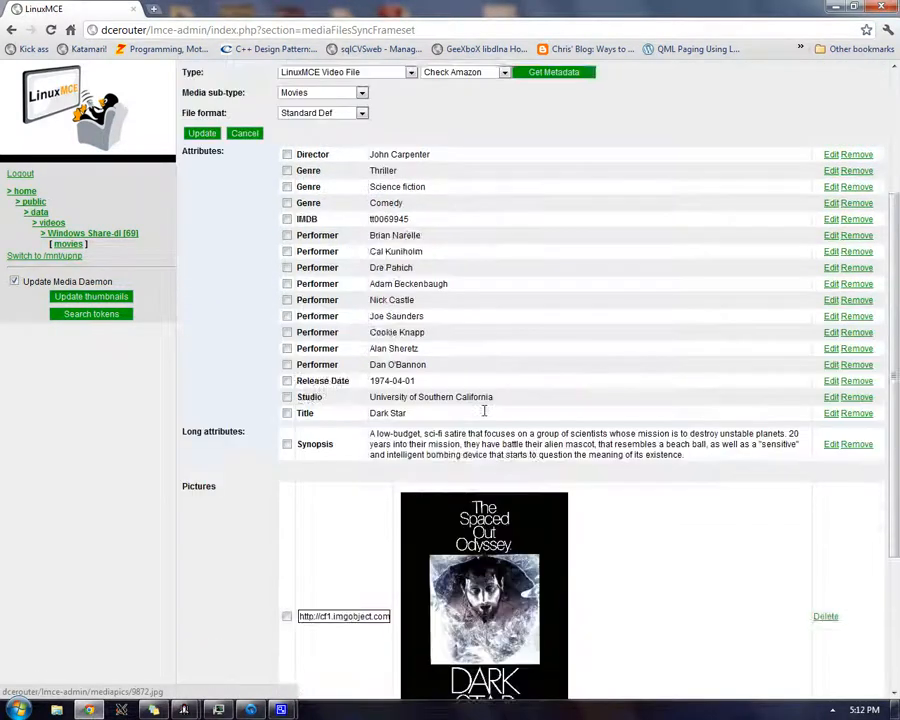
scroll(484, 411, up, 1)
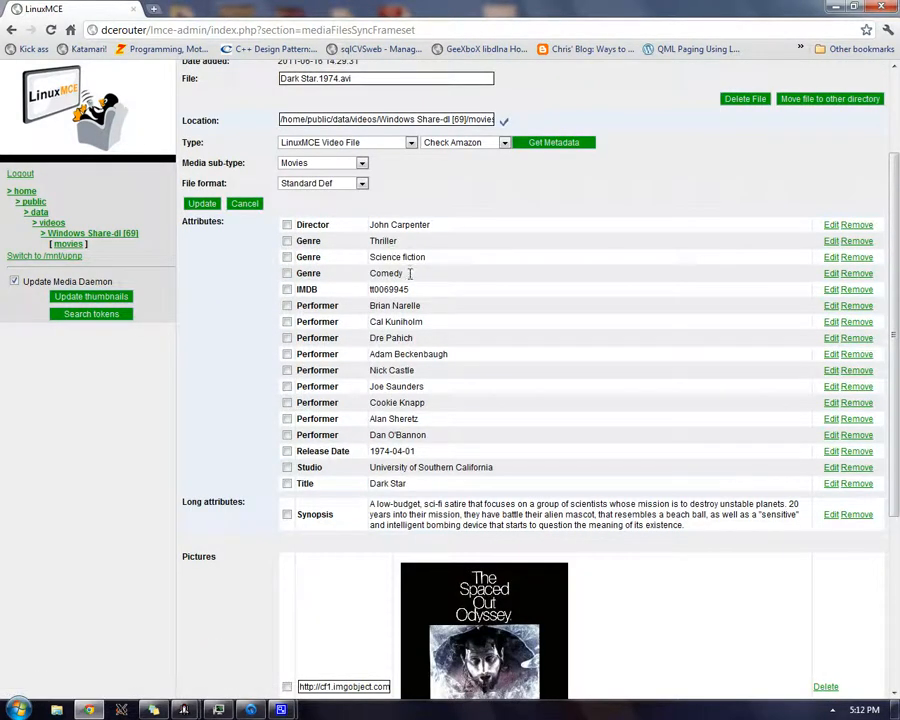
Inspect the IMDB attribute and its picture for Dark Star.1974.avi, recheck the file's details, and return to the movies directory
click(836, 289)
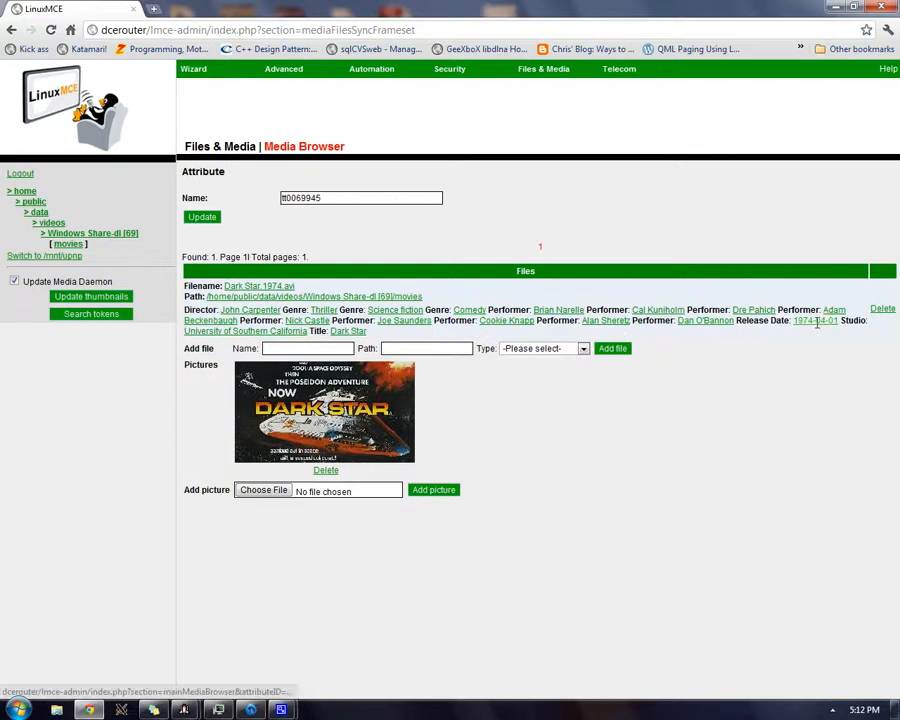
click(264, 286)
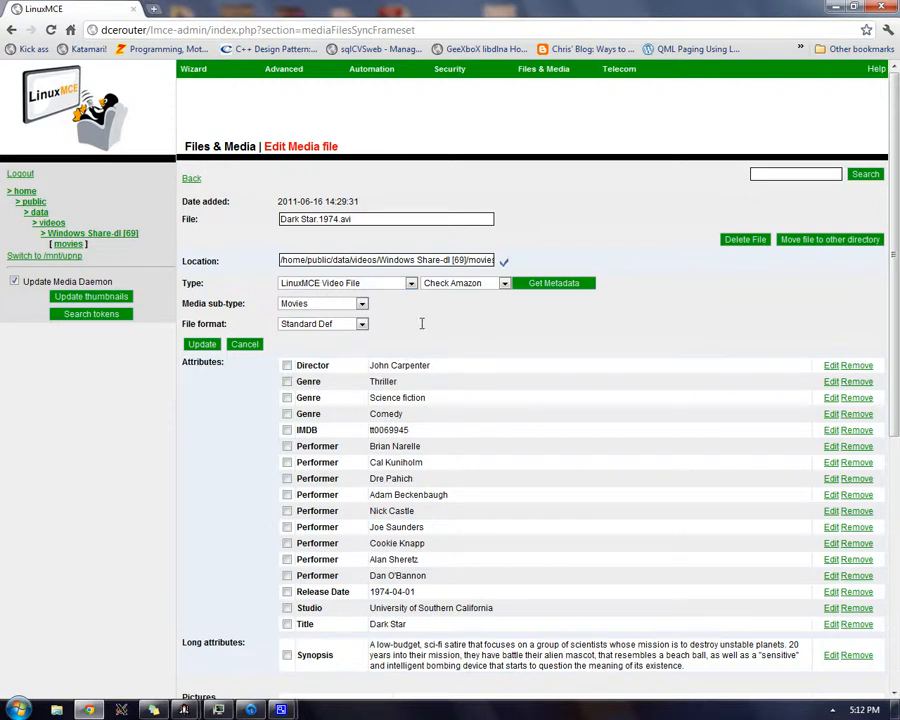
scroll(421, 323, down, 3)
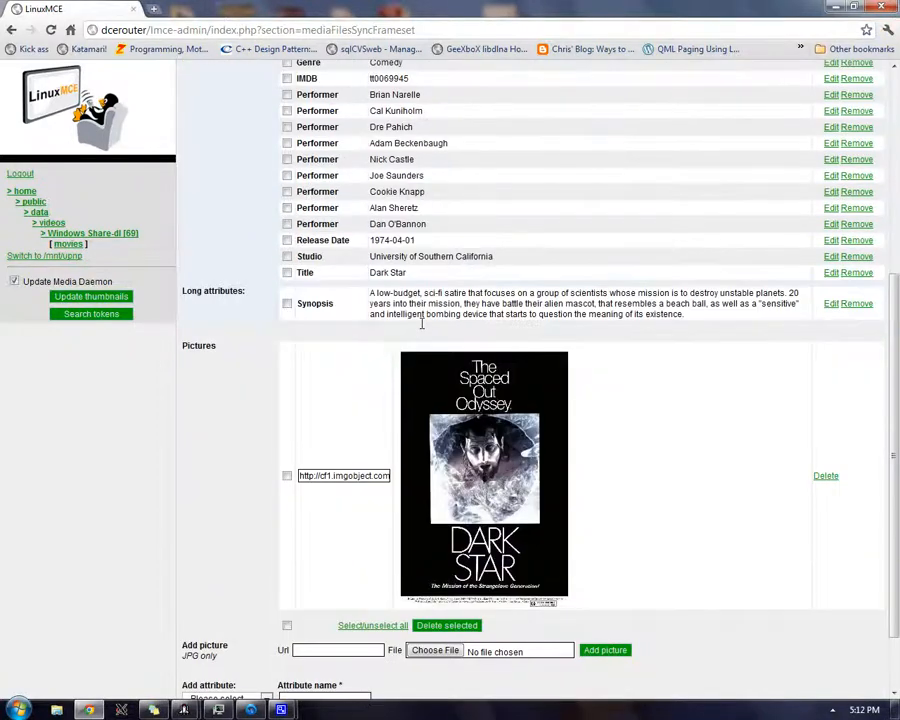
scroll(421, 323, up, 1)
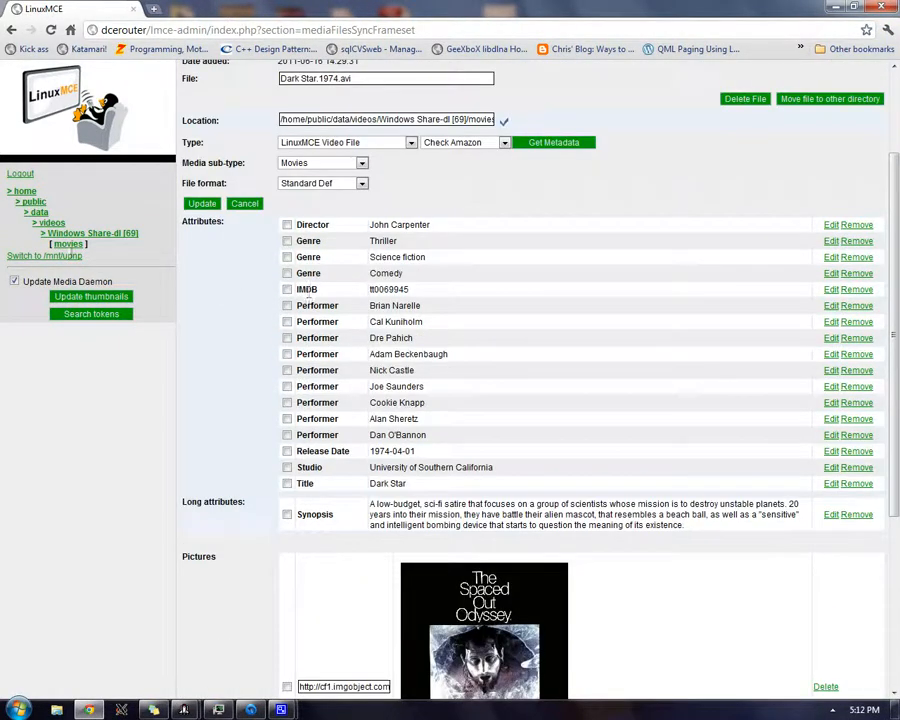
click(68, 244)
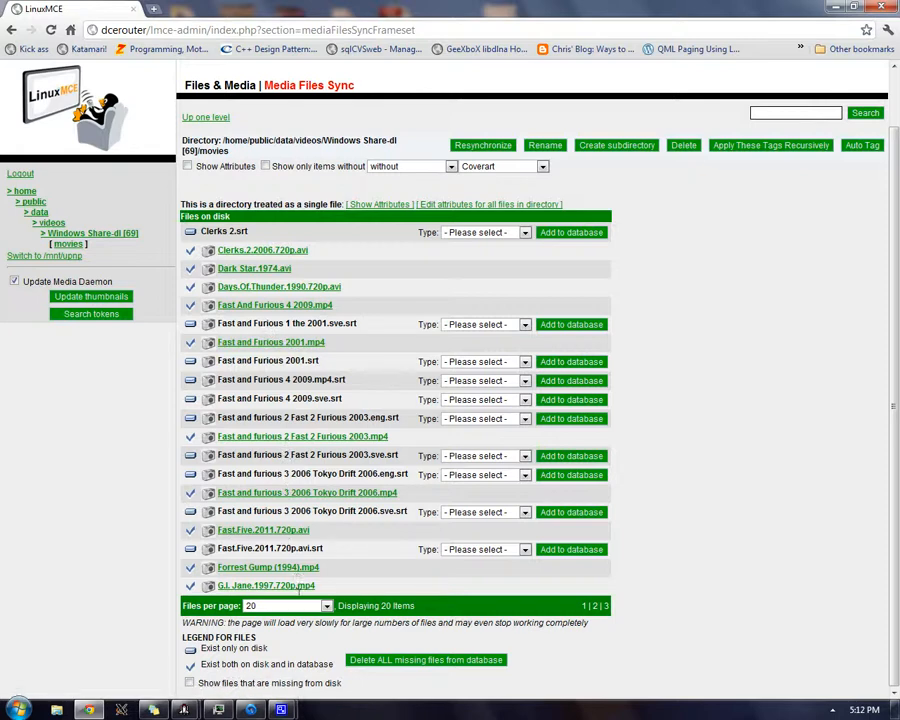
Check the attributes of Iron Eagle.3.(1991).avi and return to page 2 of the movies directory
click(594, 605)
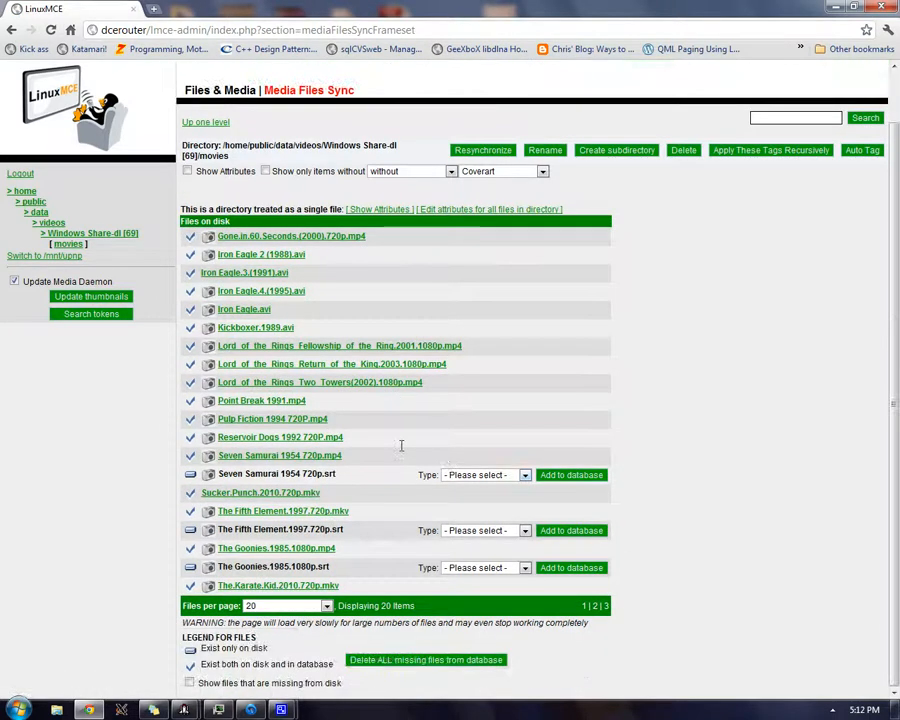
click(222, 272)
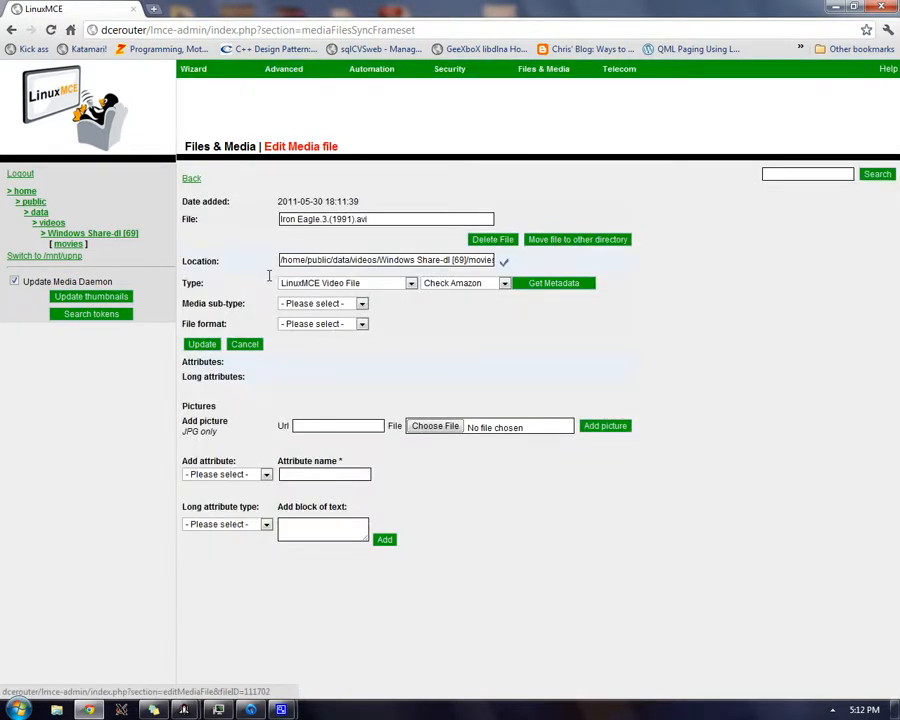
click(68, 244)
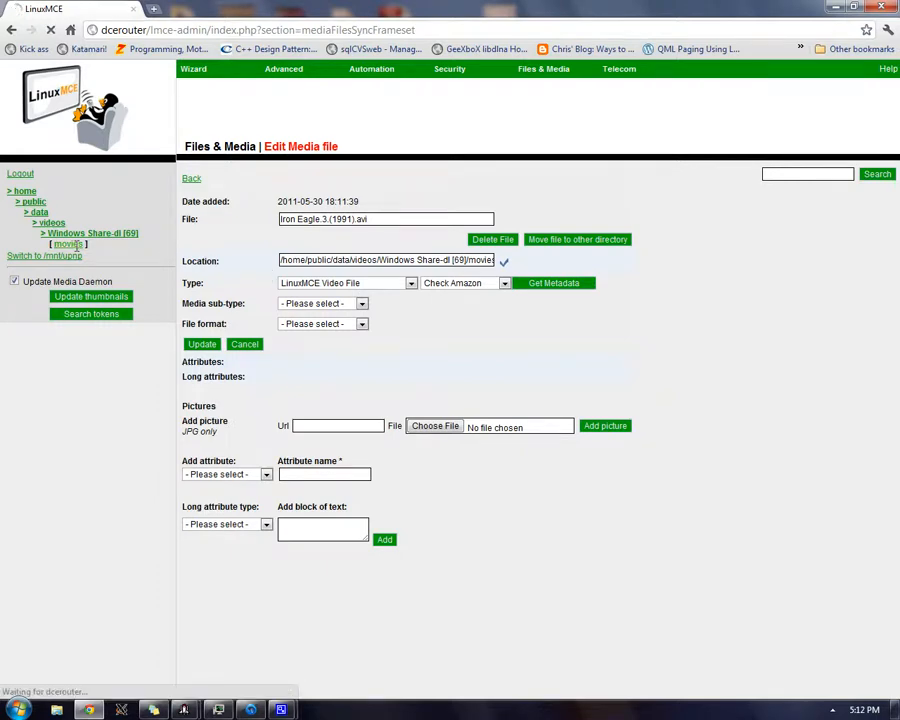
scroll(277, 388, down, 2)
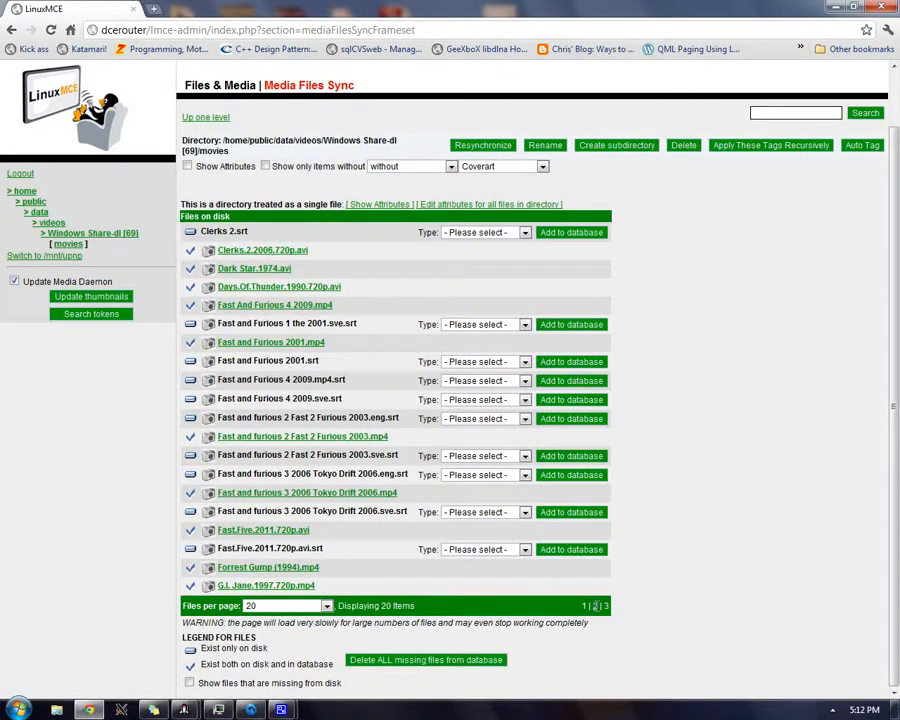
click(593, 604)
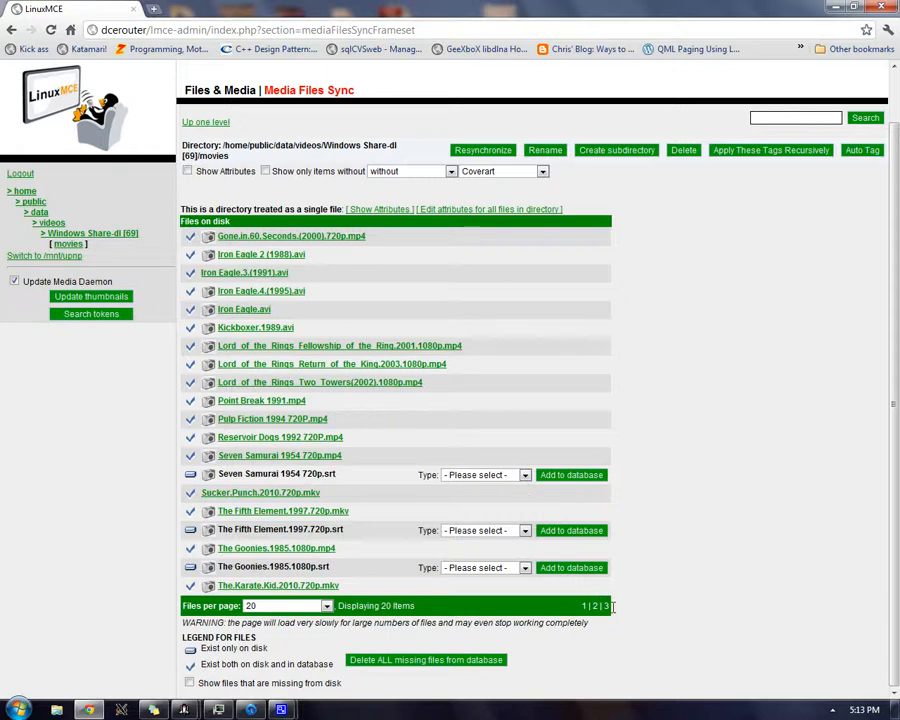
Examine the attributes, synopsis and cover picture of The Fifth Element.1997.720p.mkv
click(283, 511)
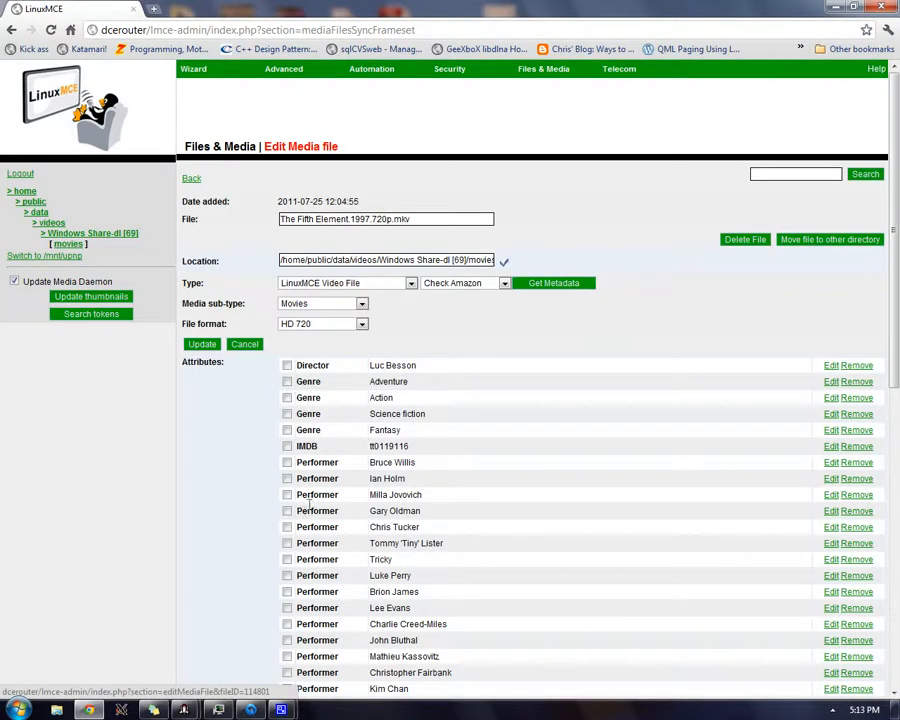
scroll(384, 431, down, 10)
scroll(384, 428, up, 3)
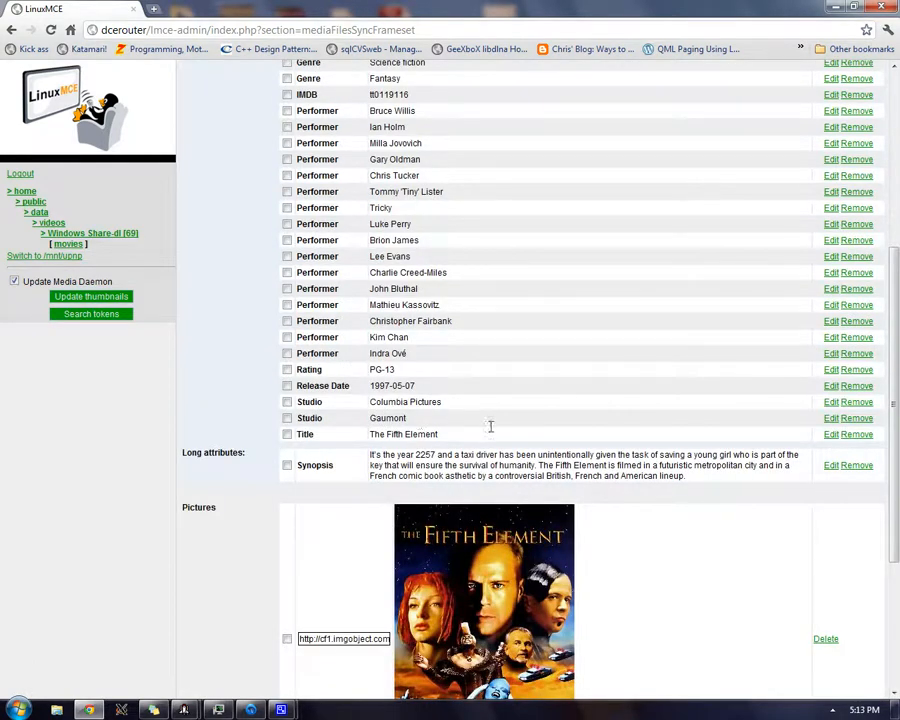
scroll(490, 426, down, 5)
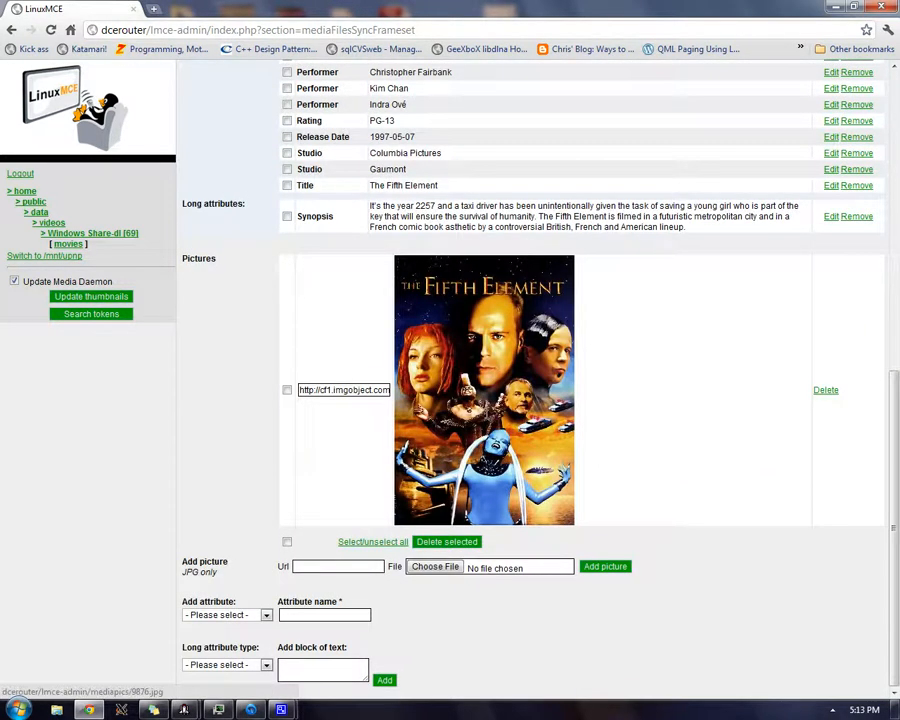
scroll(488, 412, up, 8)
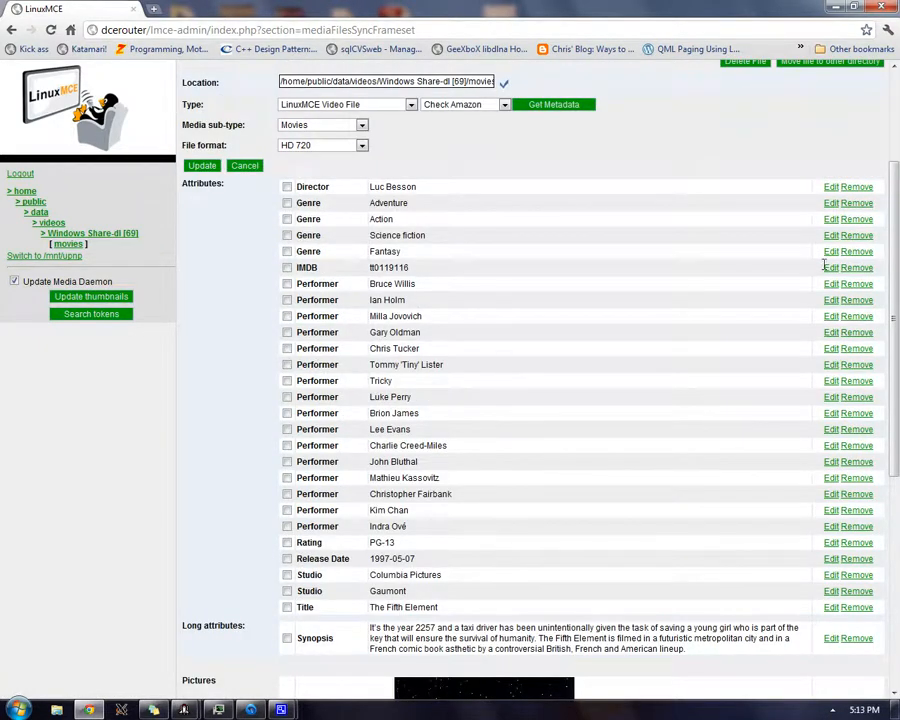
Inspect the picture on the IMDB attribute of The Fifth Element and return to page 2 of the movies directory
click(831, 267)
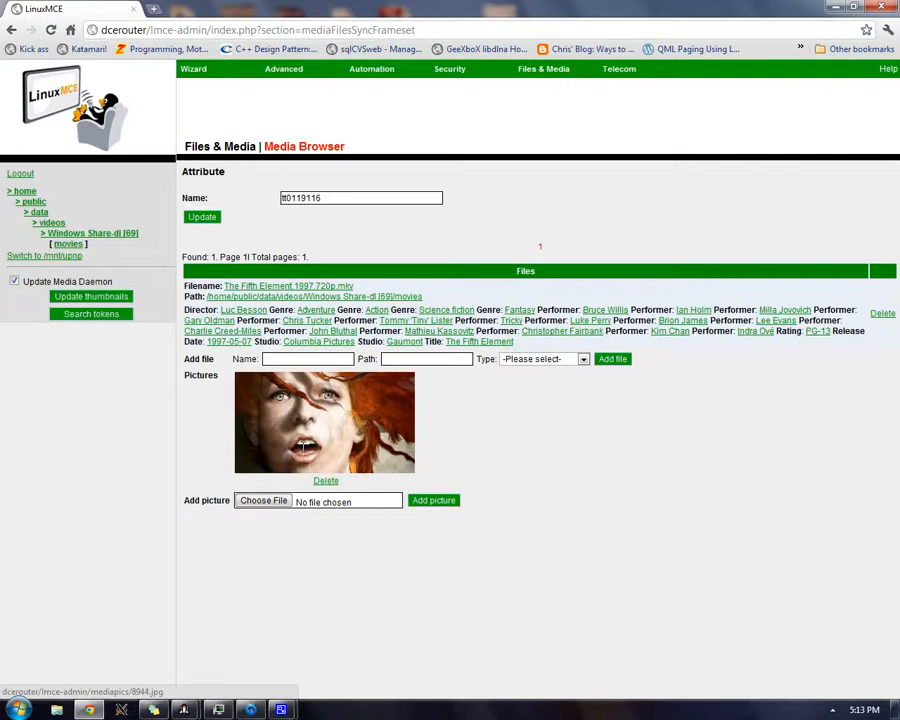
click(73, 243)
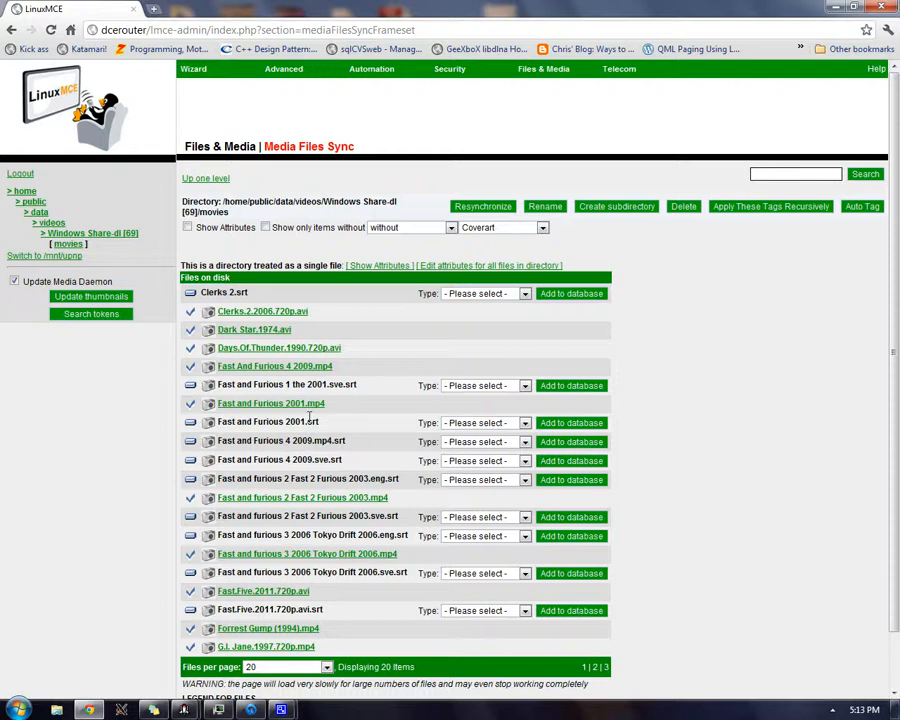
scroll(308, 416, down, 1)
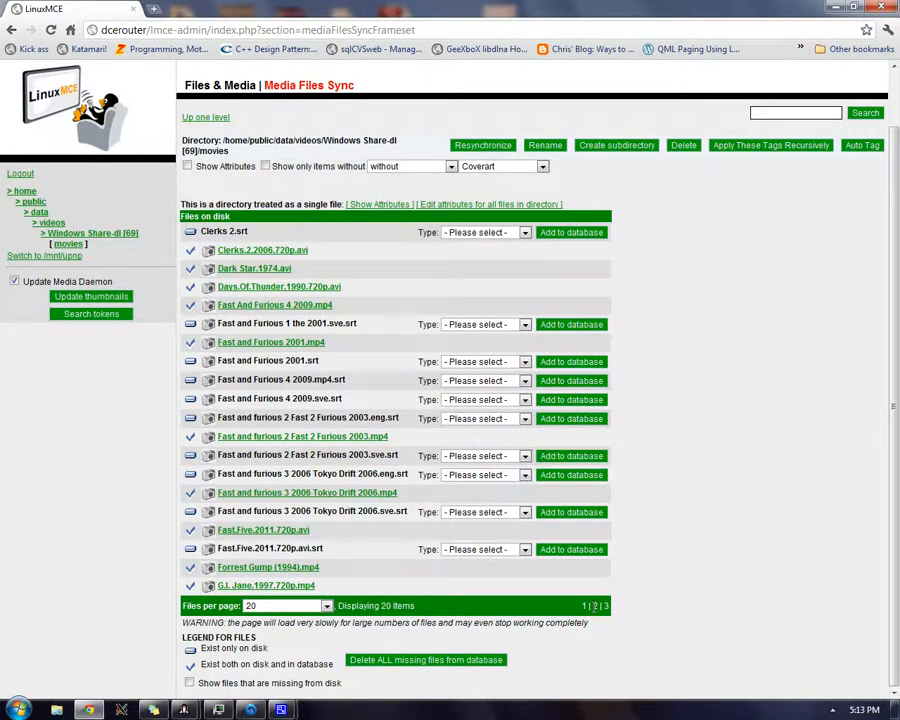
click(593, 606)
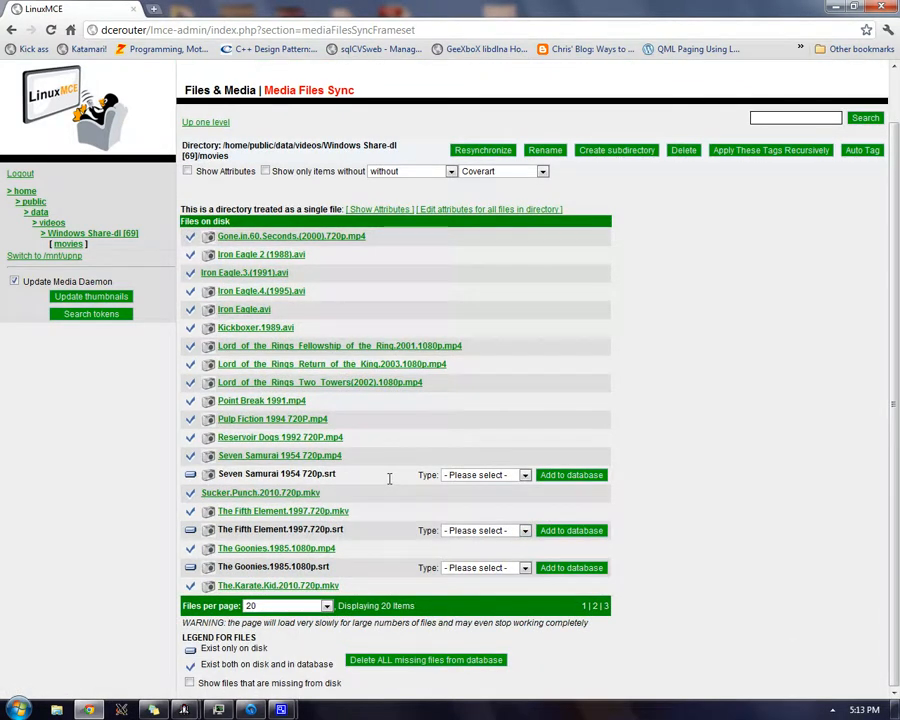
Examine the attributes and cover of toy.story.3.2010.avi on page 3 of the movies directory, including the picture on its IMDB attribute
click(604, 606)
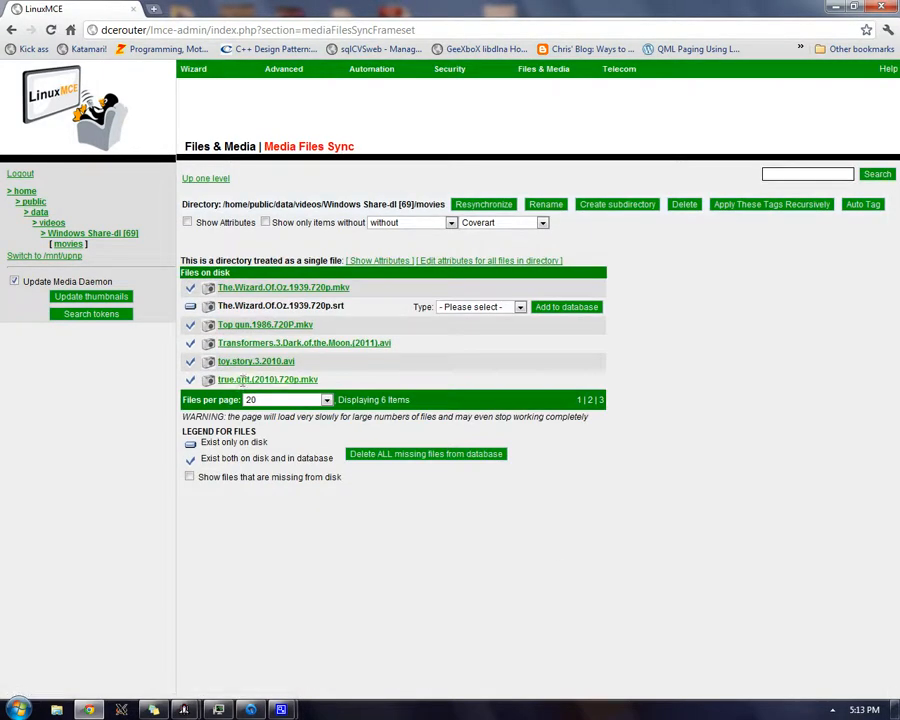
click(243, 364)
scroll(243, 365, down, 5)
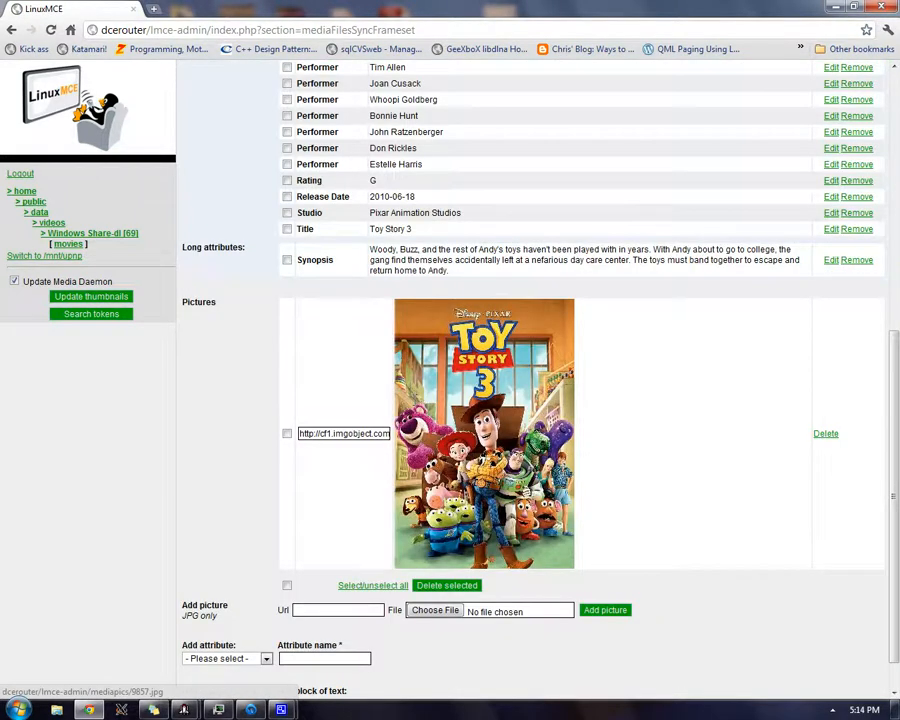
scroll(432, 398, up, 3)
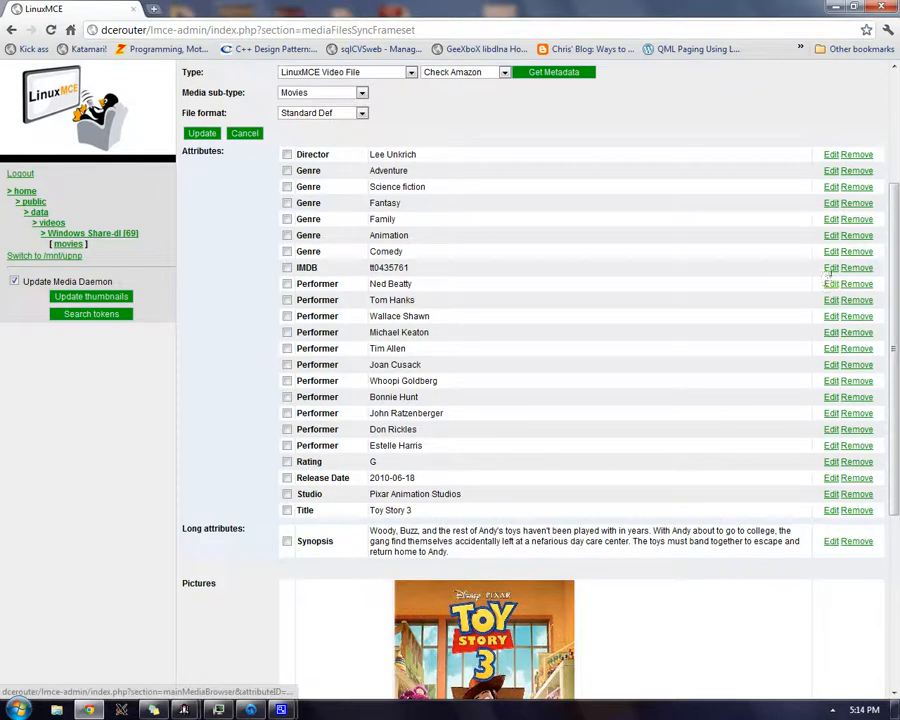
click(830, 268)
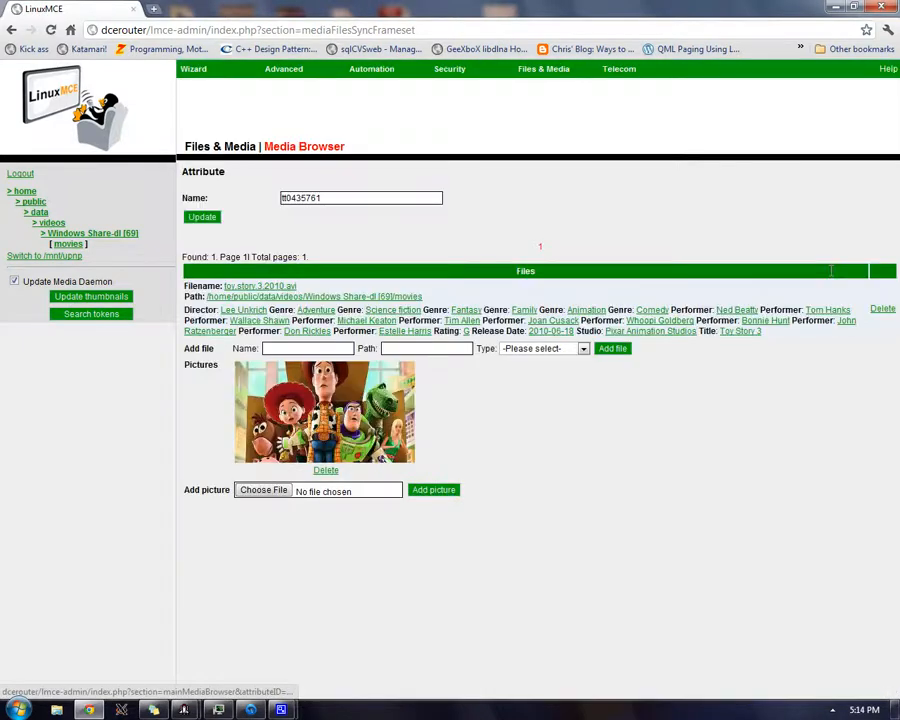
Request TVDB metadata for Sons.Of.Anarchy.S1.Ep13 - The Revelator.mkv in the Sons.Of.Anarchy directory of the Windows share
click(82, 232)
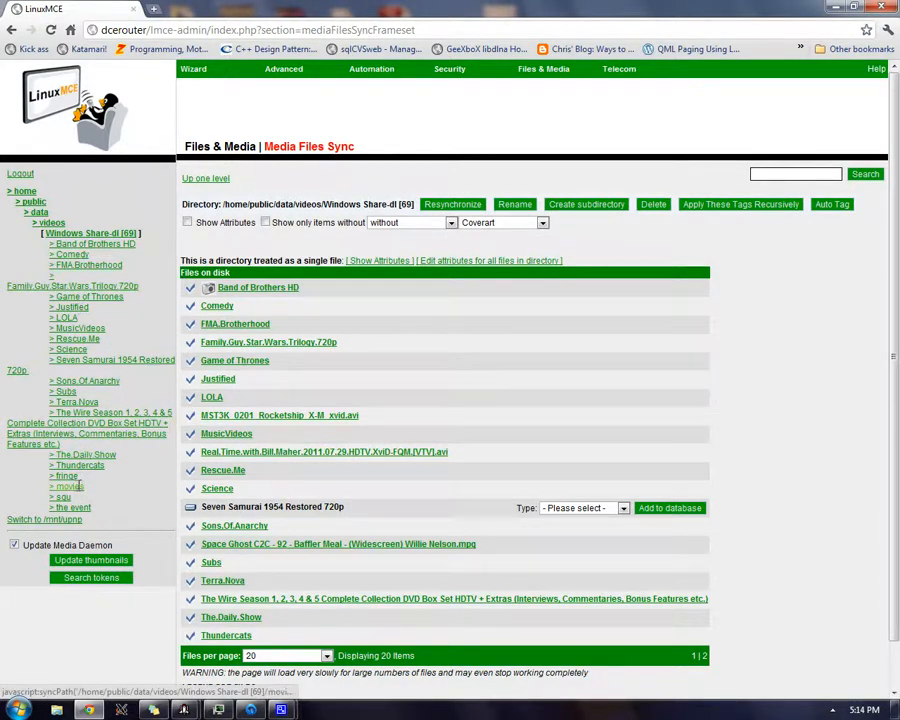
click(74, 380)
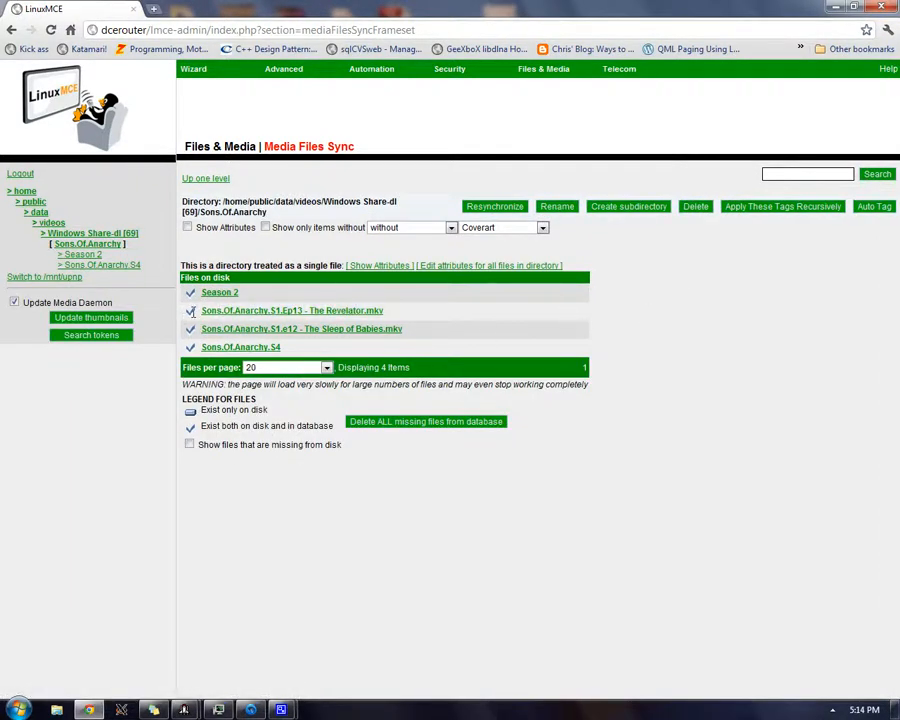
click(312, 311)
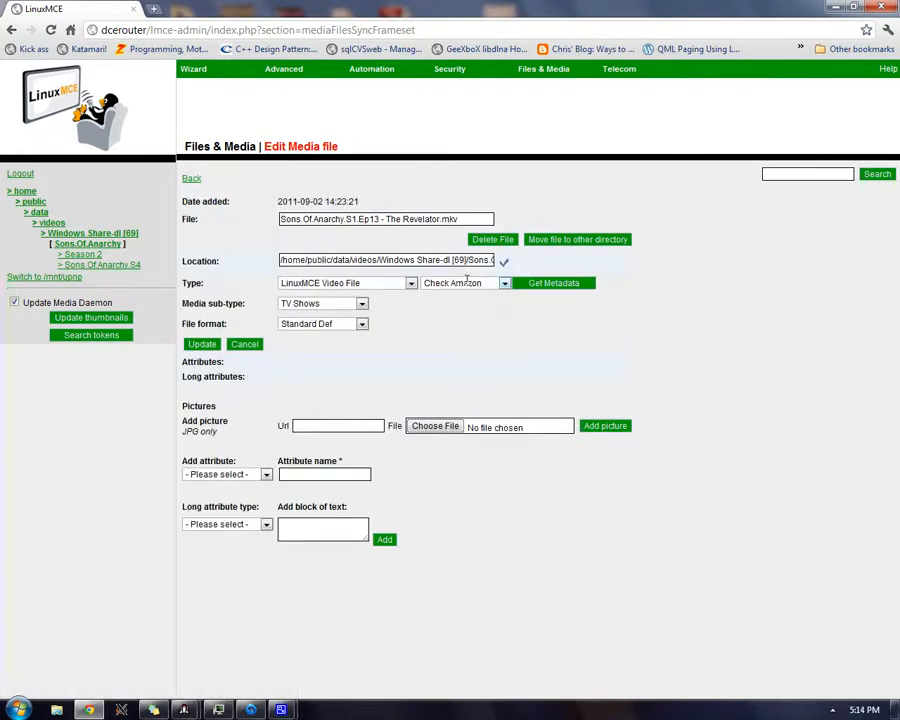
click(470, 283)
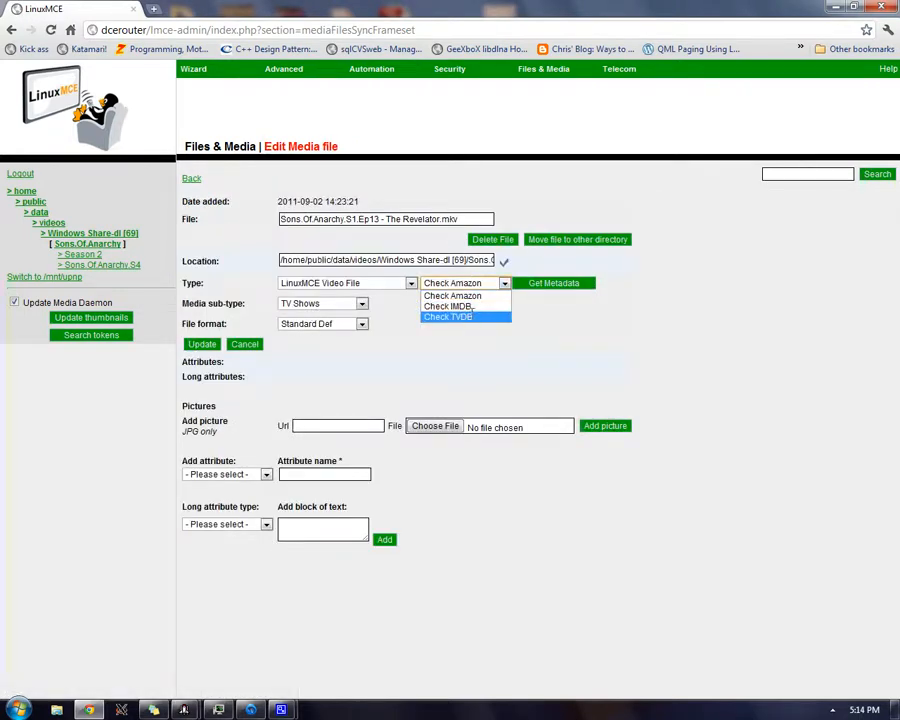
click(466, 317)
click(553, 283)
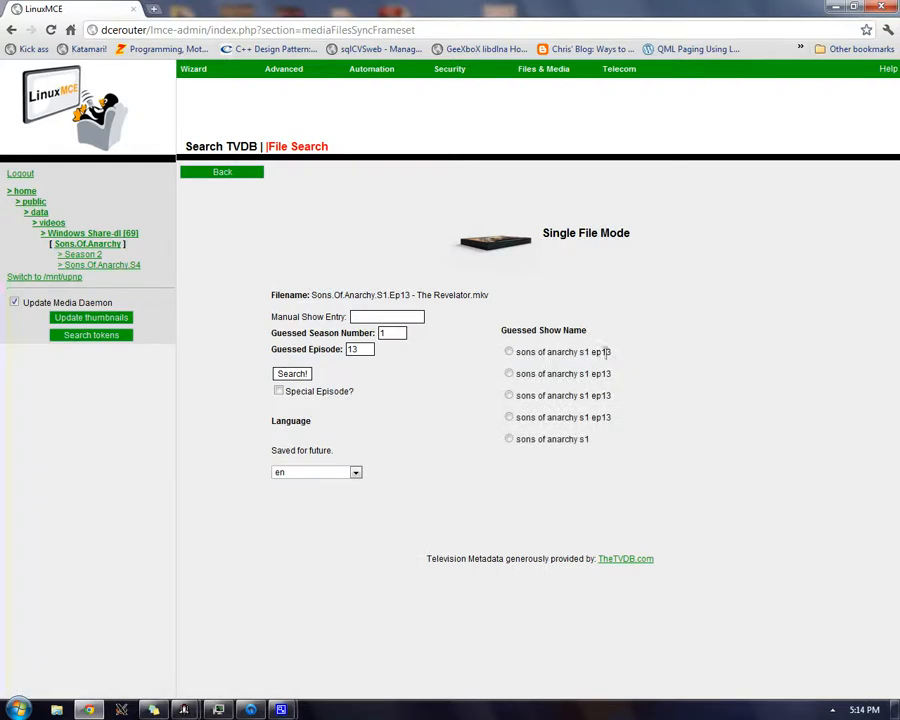
Search TVDB with the manual show entry "sons of anarchy" and select the matching show
drag(502, 332, 675, 485)
click(657, 440)
click(417, 316)
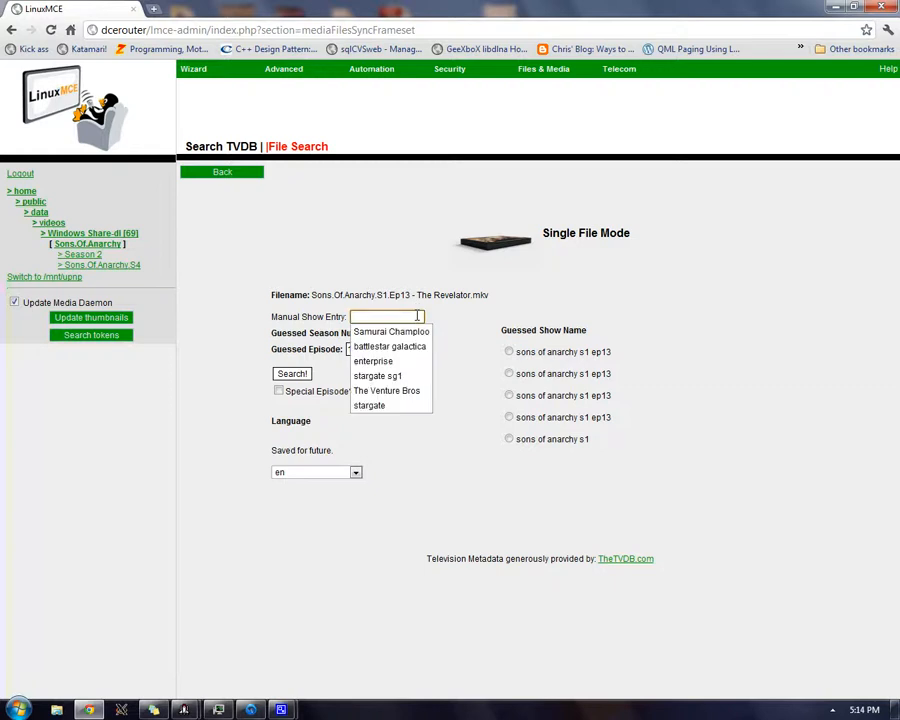
text(son)
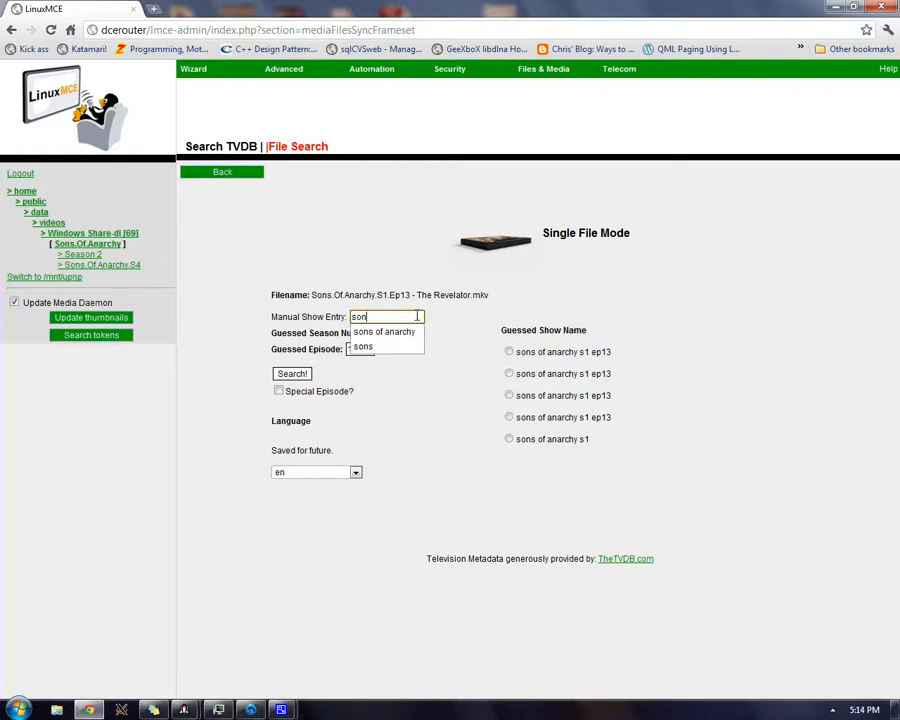
click(412, 331)
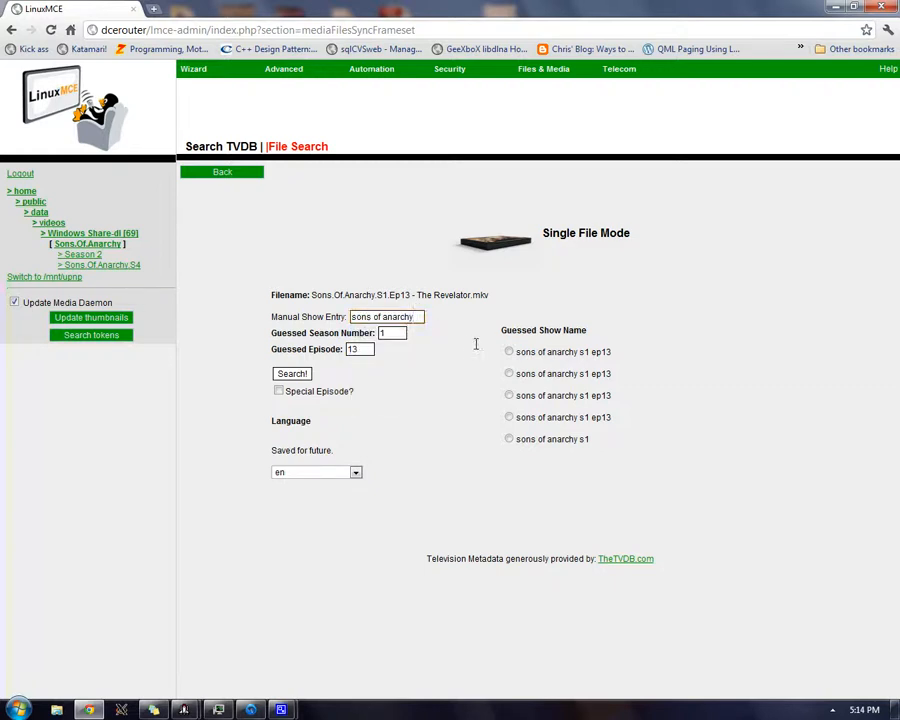
click(291, 374)
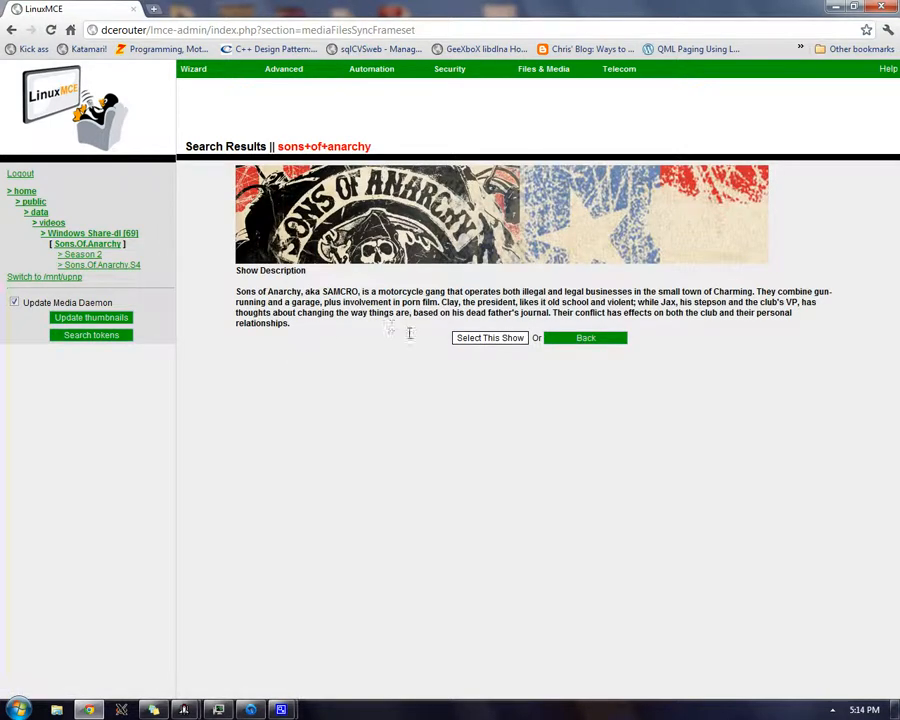
click(495, 338)
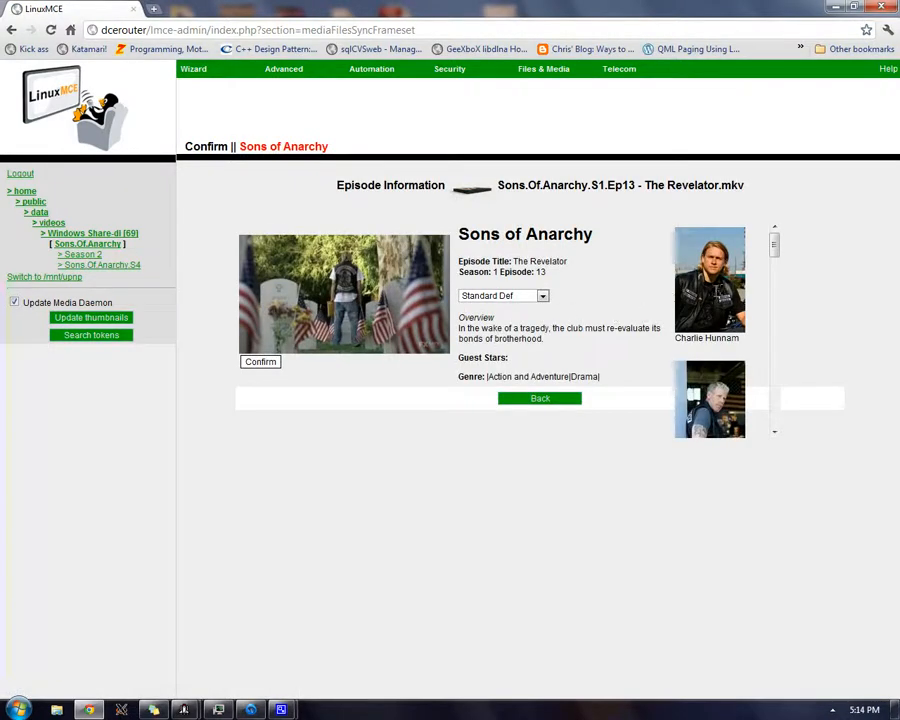
Review the episode information for The Revelator, including the available file formats and the full cast list
scroll(710, 286, down, 2)
scroll(710, 286, up, 2)
click(542, 296)
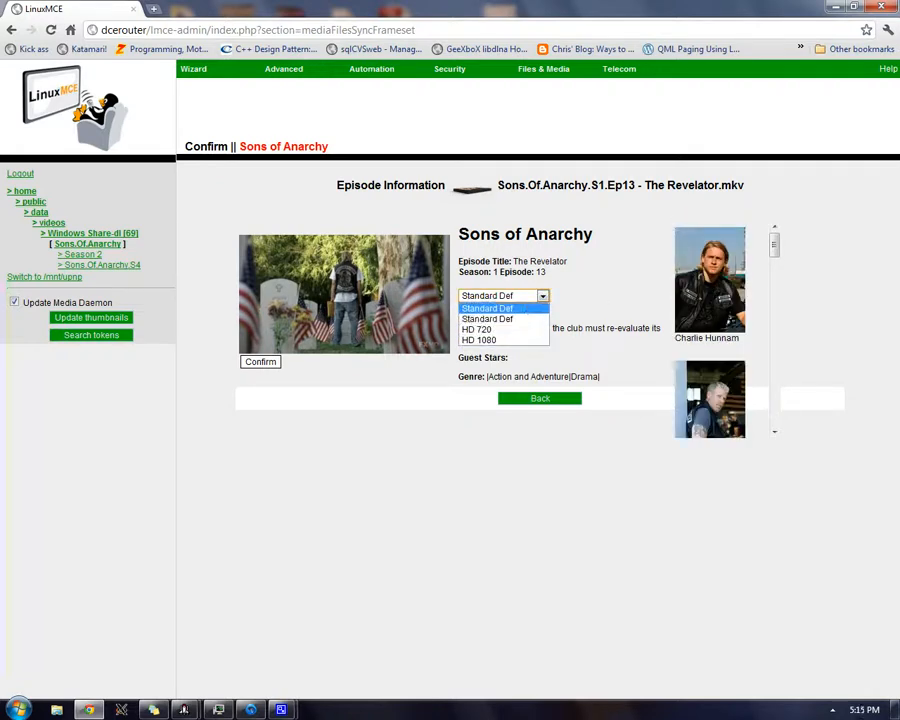
click(597, 275)
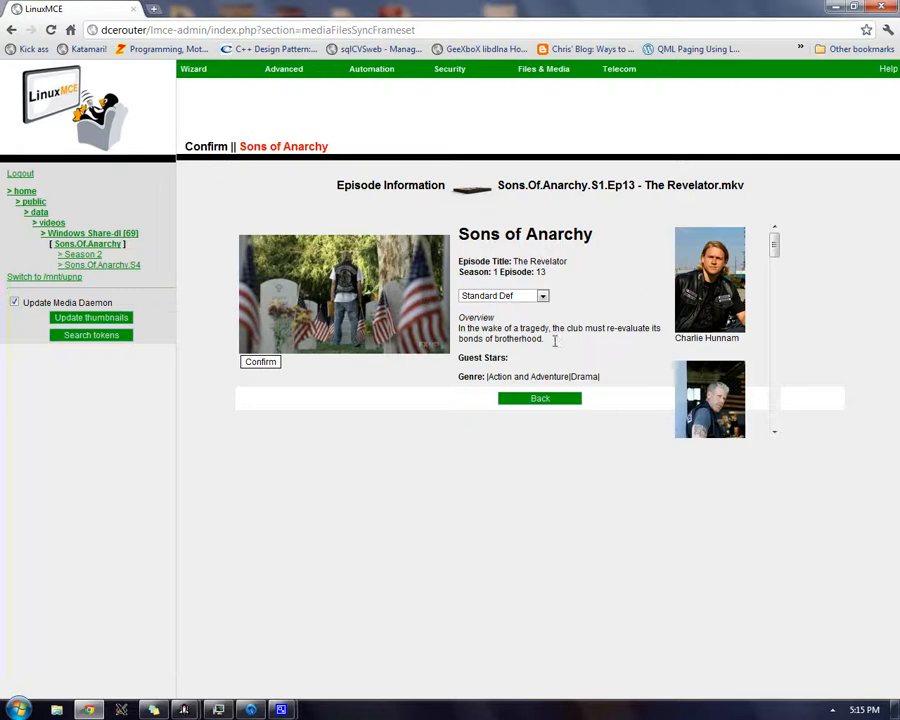
scroll(701, 316, down, 5)
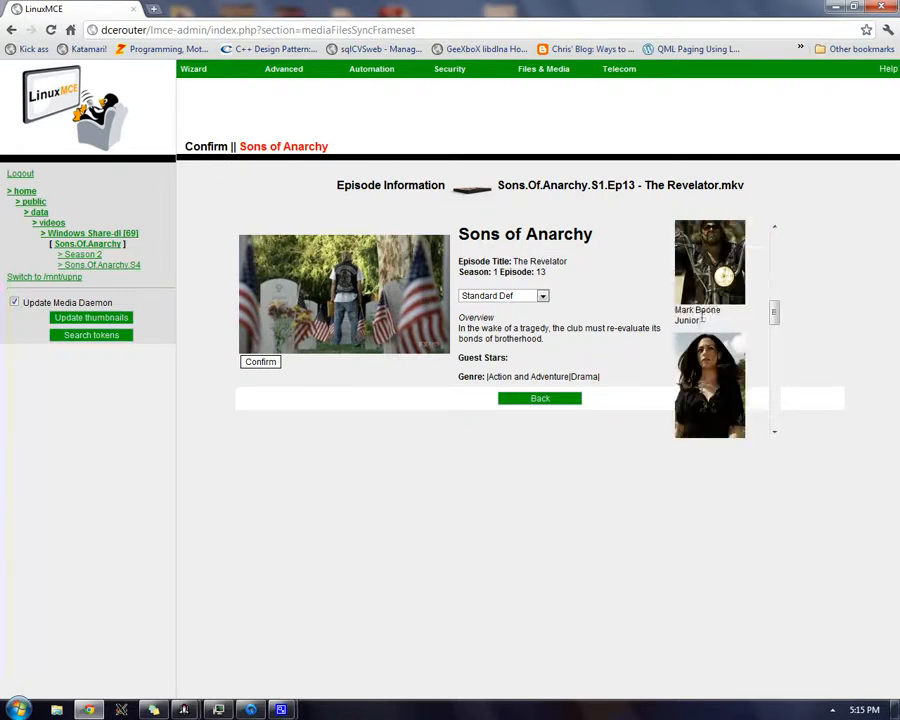
scroll(701, 316, down, 5)
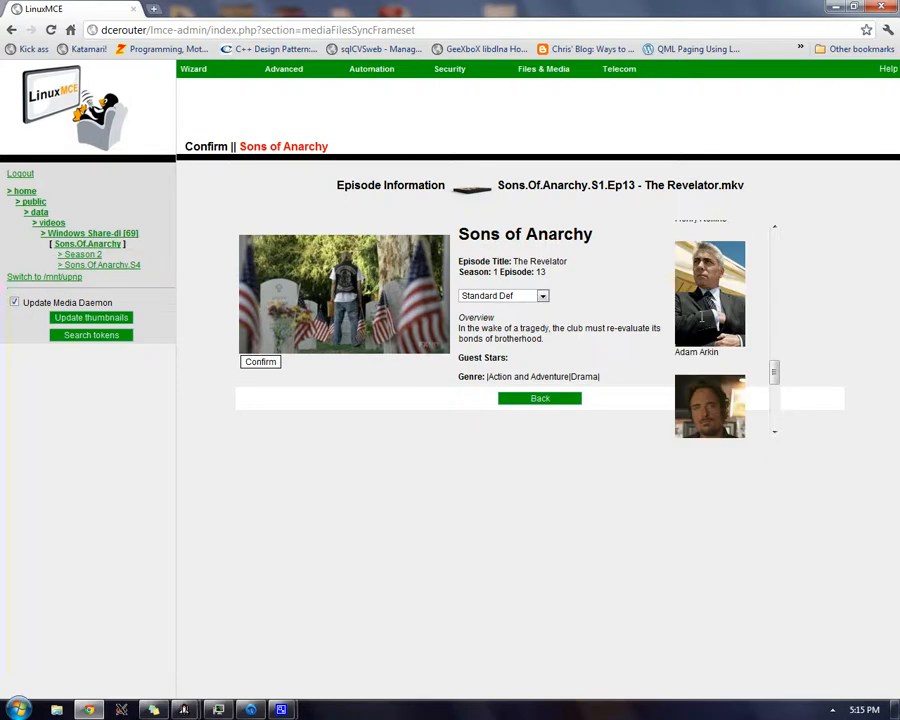
scroll(701, 314, down, 5)
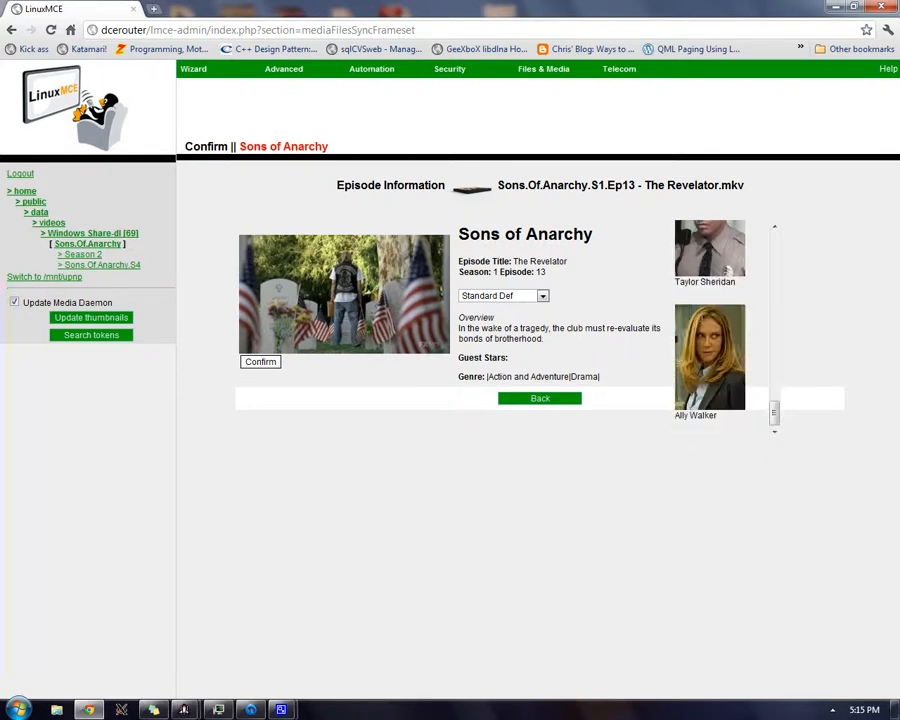
scroll(701, 316, up, 10)
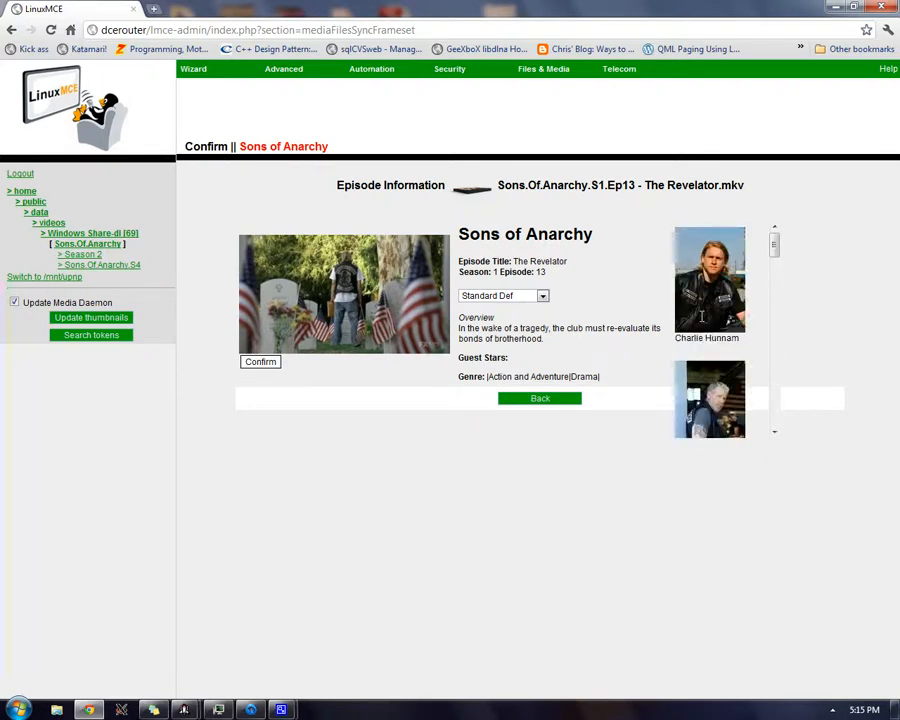
Confirm the episode match to insert its TVDB attributes into the file, and review the episode attributes
click(262, 361)
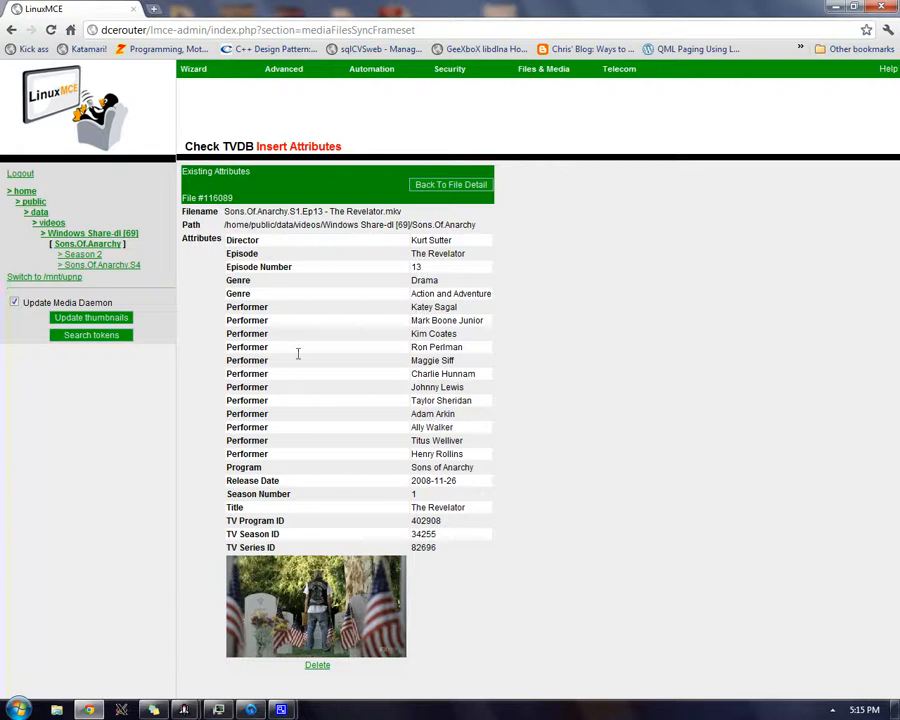
triple_click(340, 270)
drag(340, 271, 471, 263)
click(471, 263)
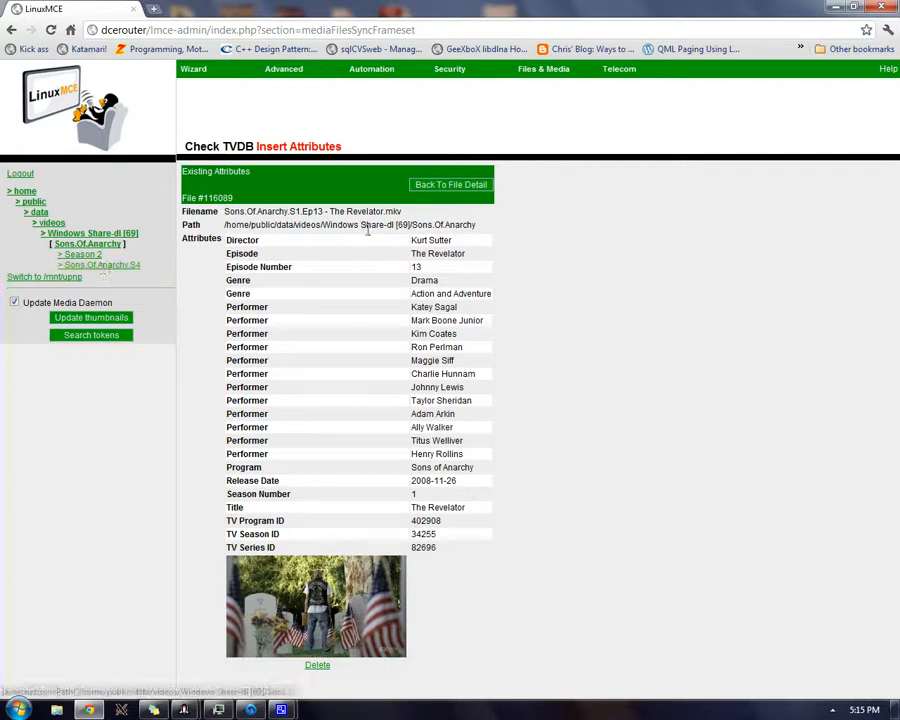
Check The Revelator's file details and inspect the linked files and picture of its TV Season ID attribute, returning to the file details
click(451, 185)
scroll(437, 274, down, 3)
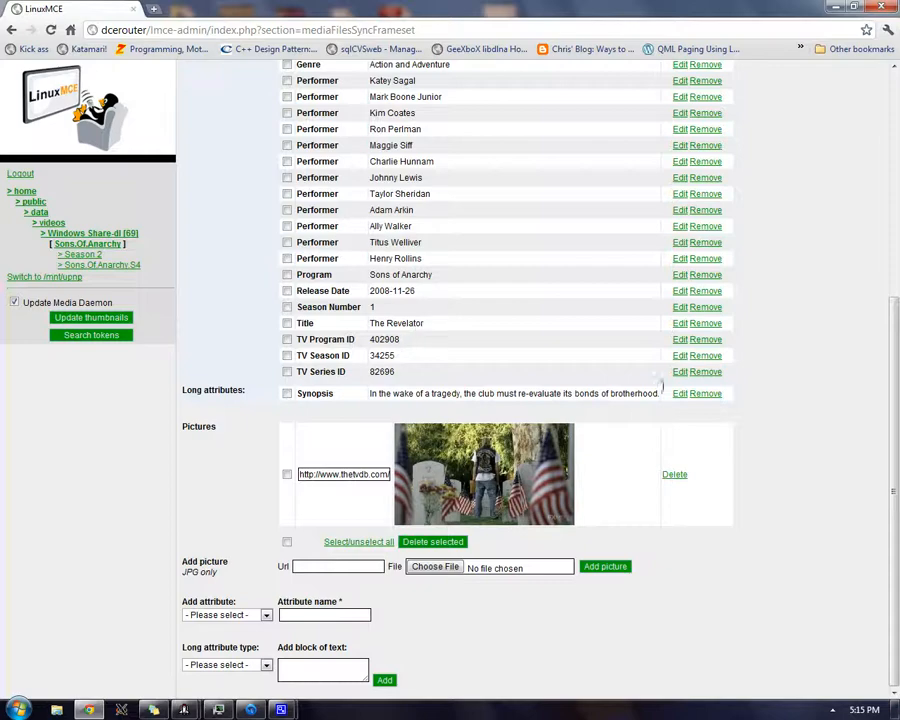
drag(655, 340, 677, 350)
click(678, 353)
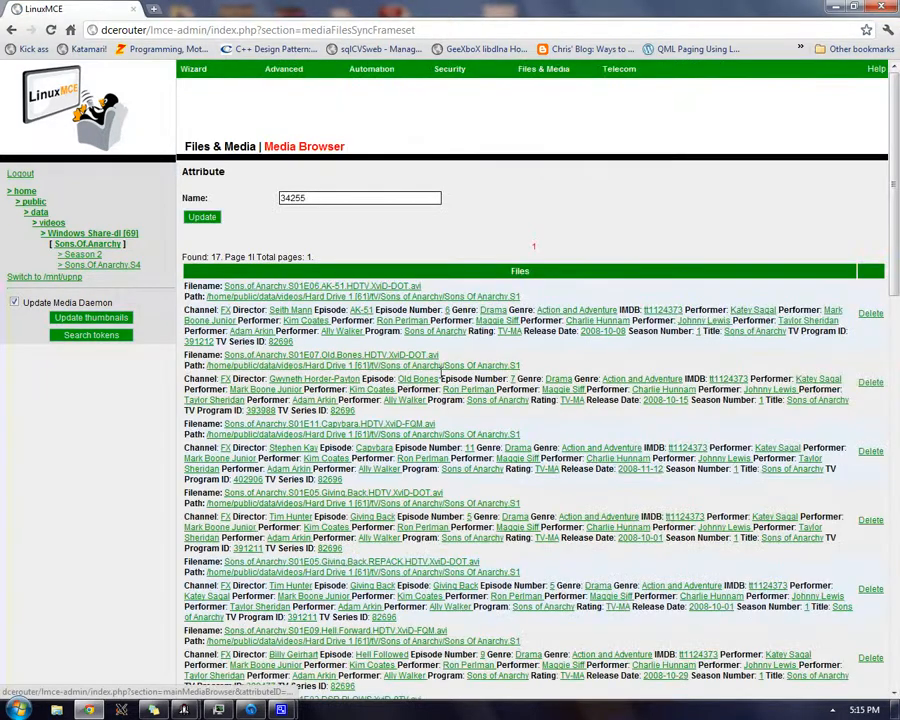
scroll(441, 368, down, 10)
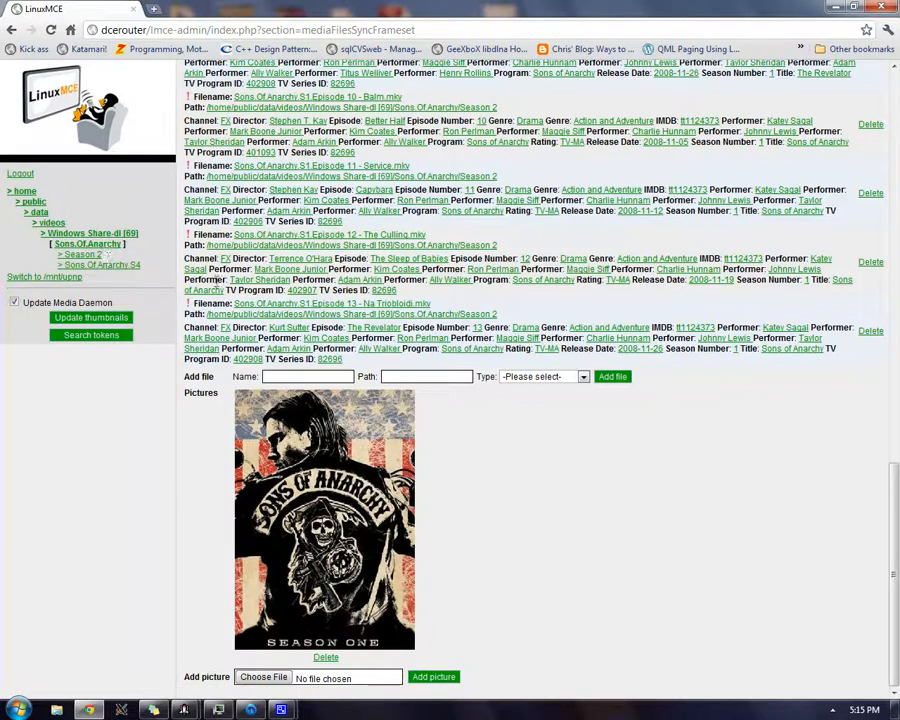
scroll(216, 309, up, 5)
scroll(216, 309, up, 15)
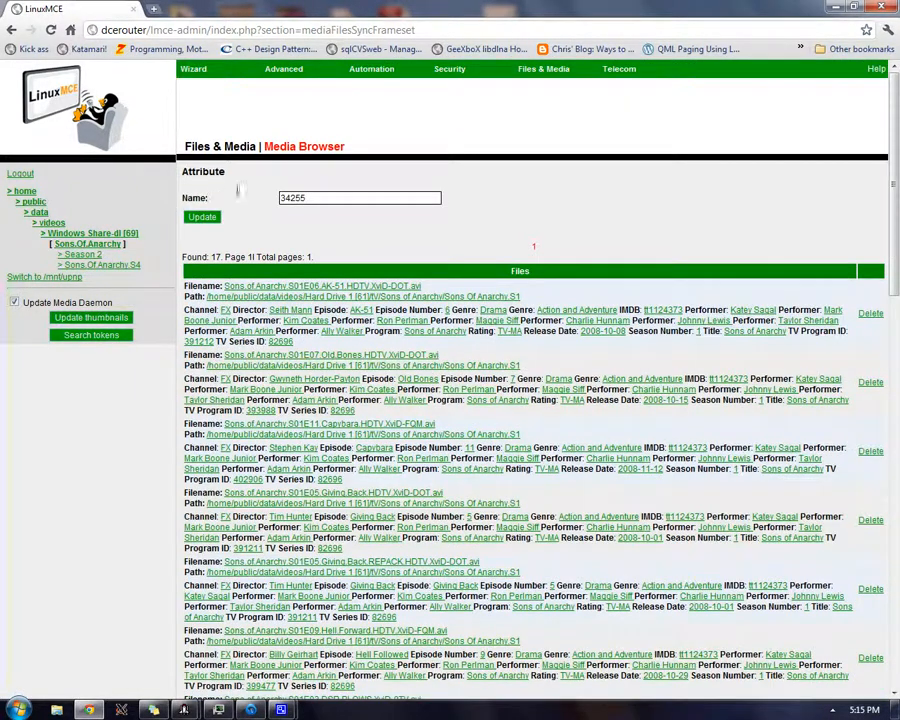
right_click(267, 203)
click(292, 209)
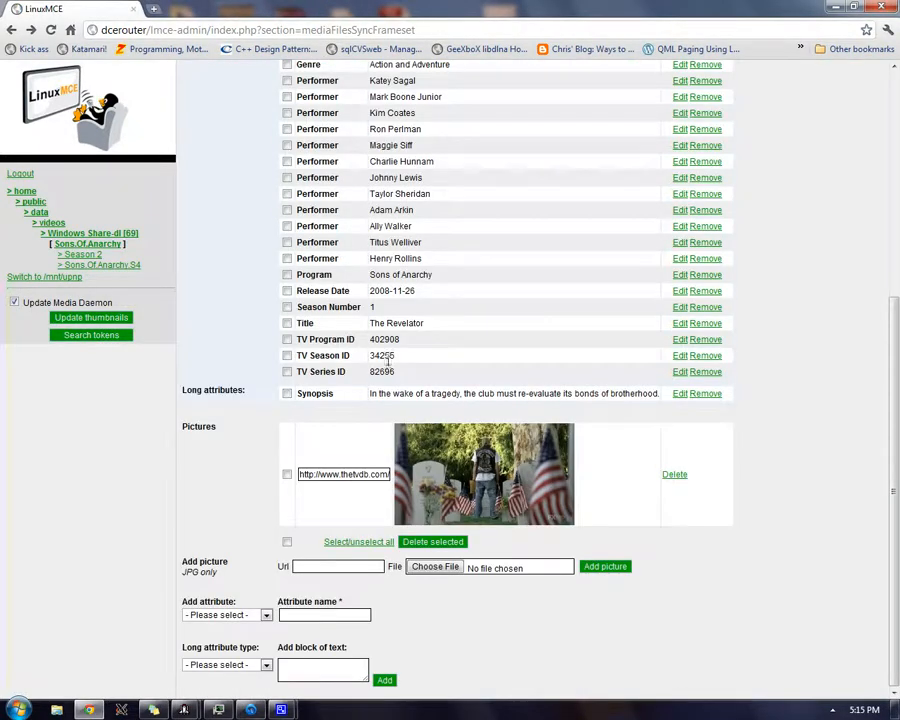
Inspect the files and picture linked to the TV Series ID attribute, and return to the Sons.Of.Anarchy directory
click(680, 371)
scroll(573, 403, down, 15)
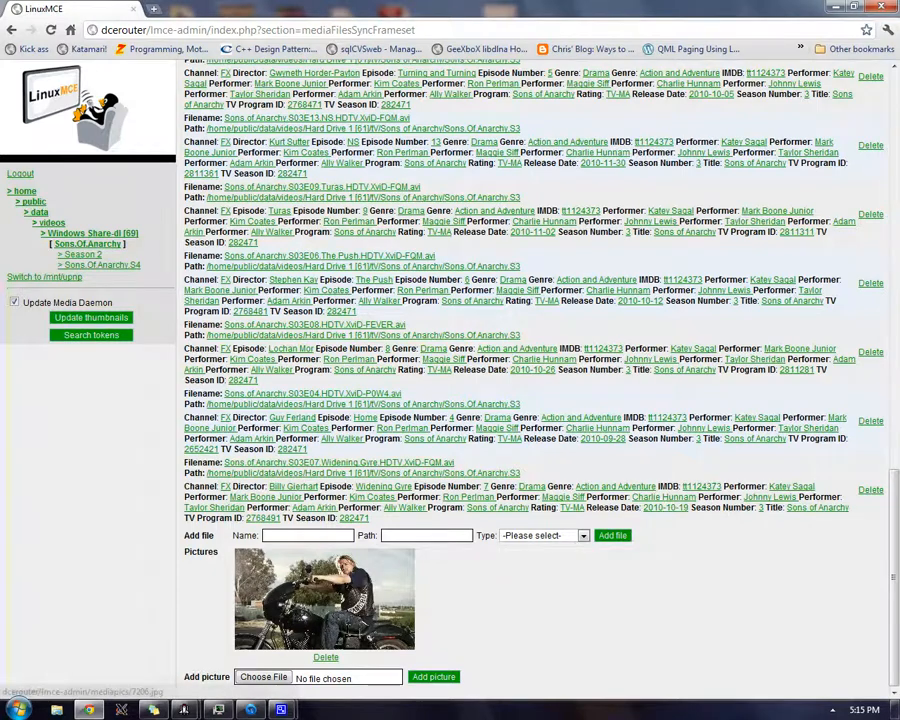
click(88, 244)
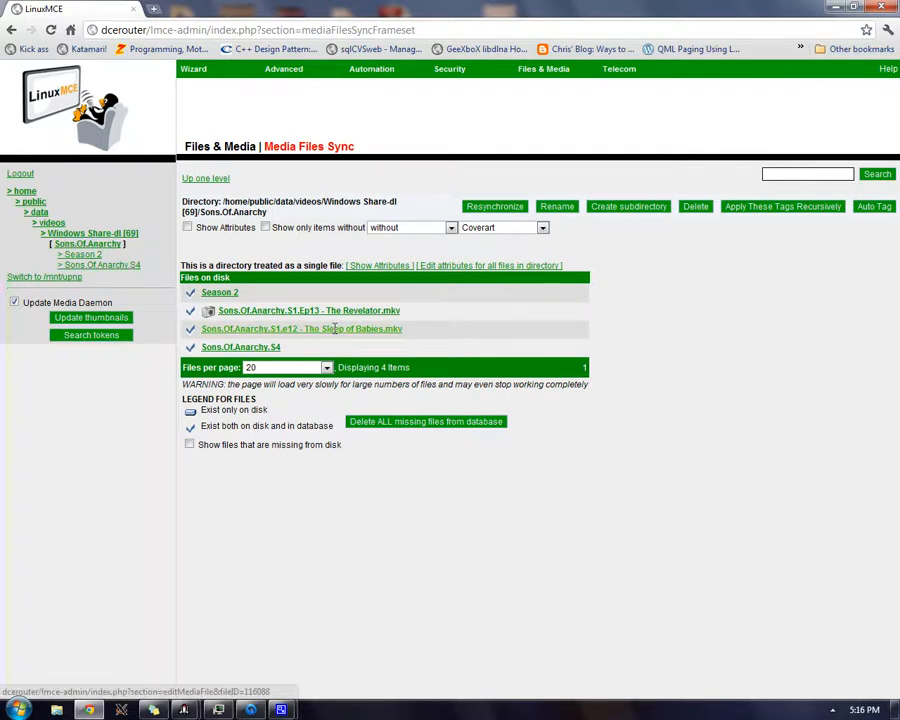
Request TVDB metadata for the whole Sons.Of.Anarchy.S4 directory from its media details
click(256, 347)
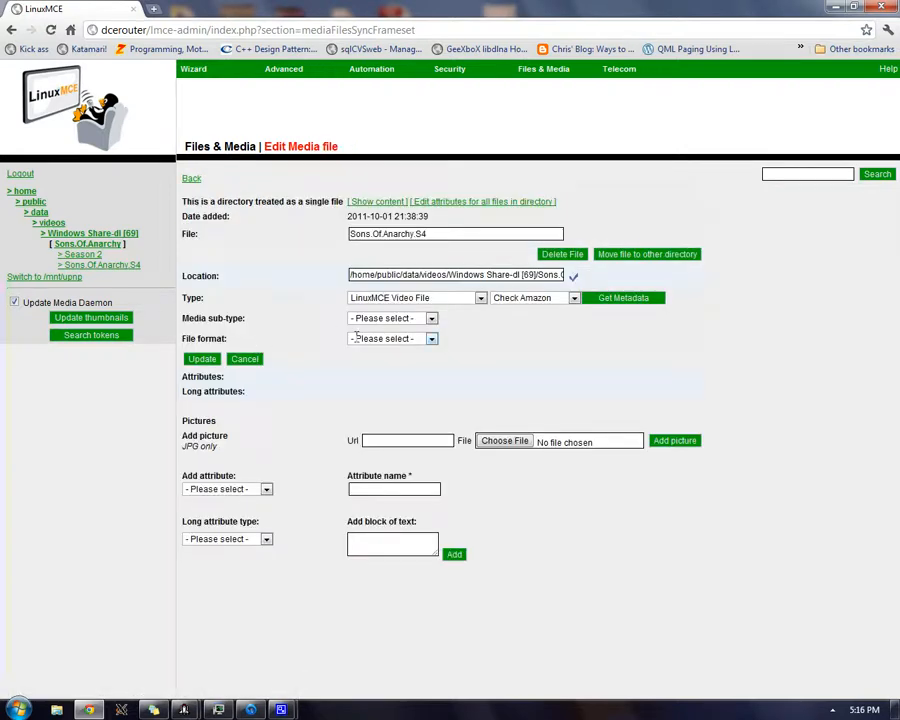
drag(462, 237, 346, 237)
click(574, 298)
click(528, 331)
click(612, 298)
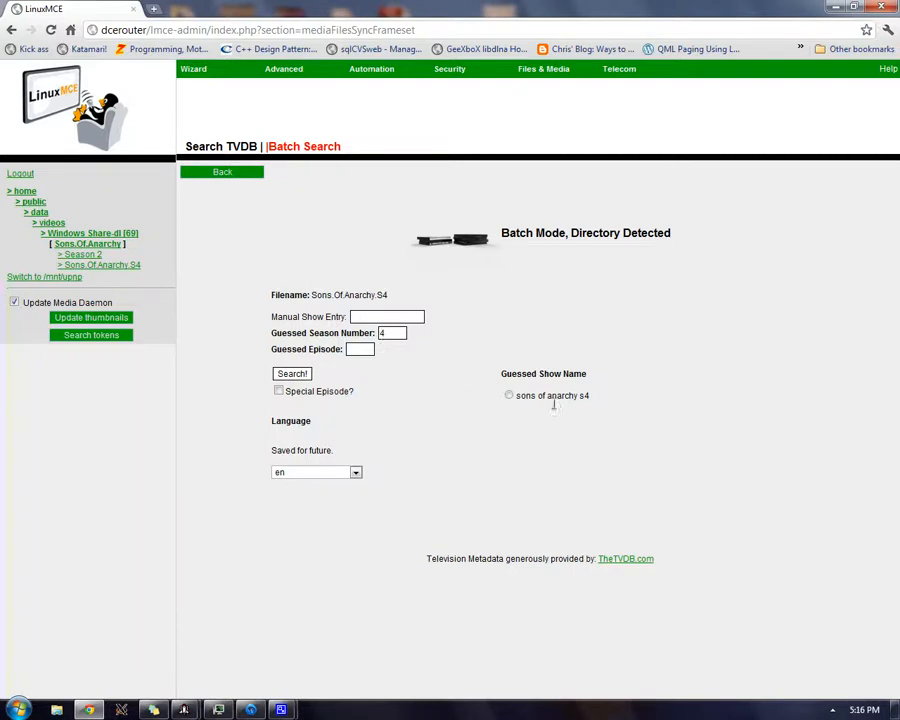
Run the TVDB batch search for "sons of anarchy" with season number 4 and review the files listed for batch processing
click(408, 317)
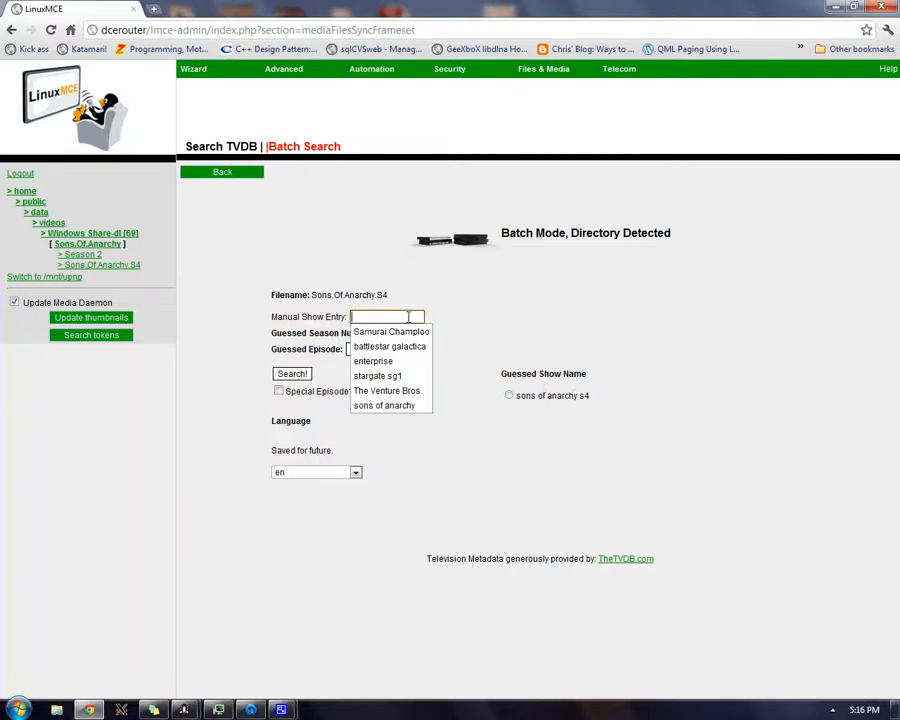
click(384, 405)
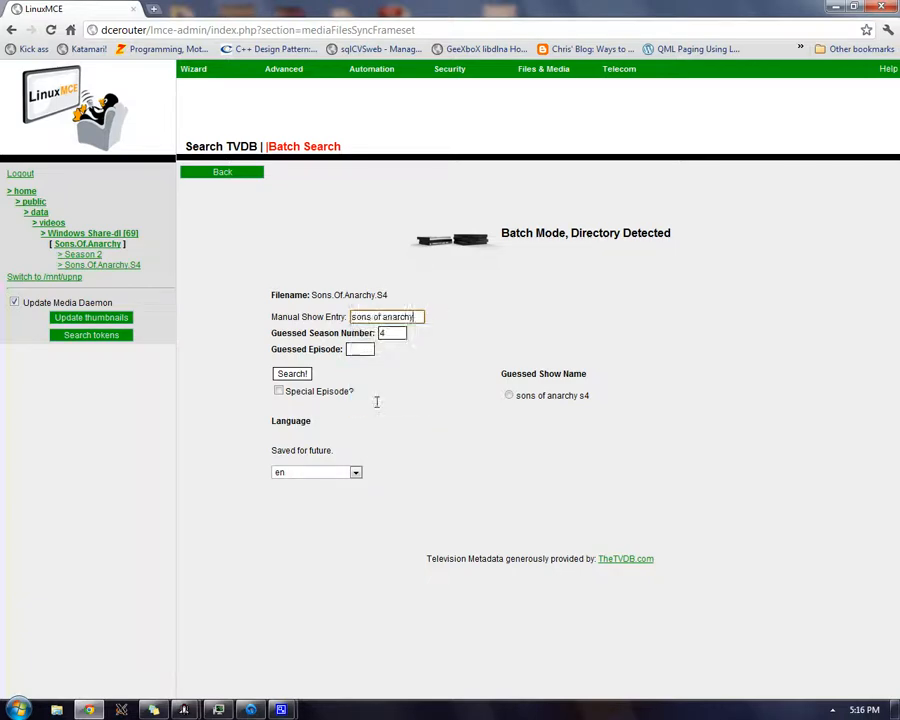
click(286, 374)
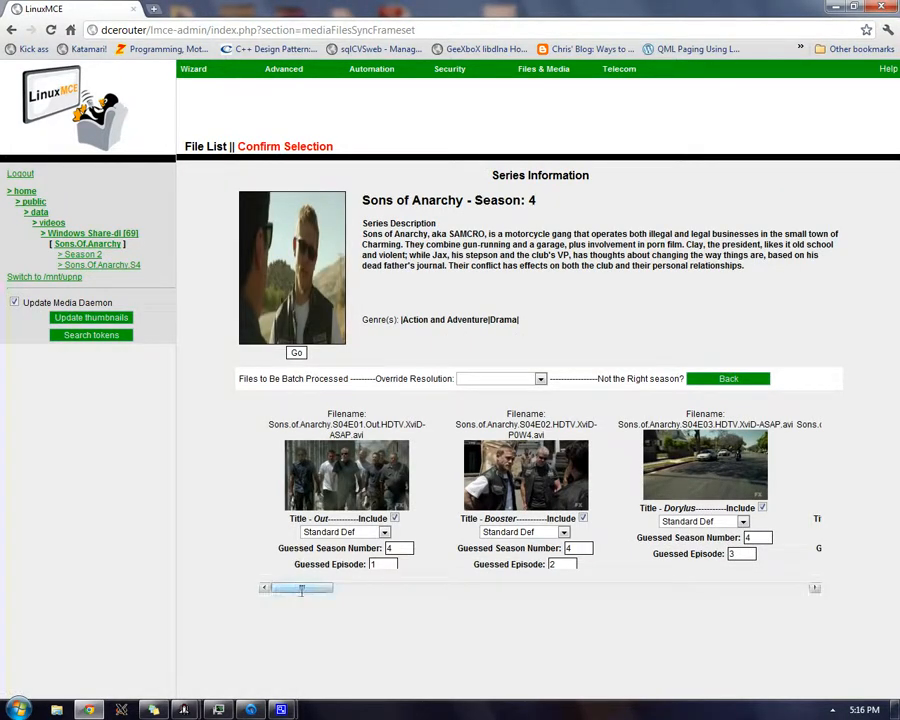
drag(300, 588, 282, 590)
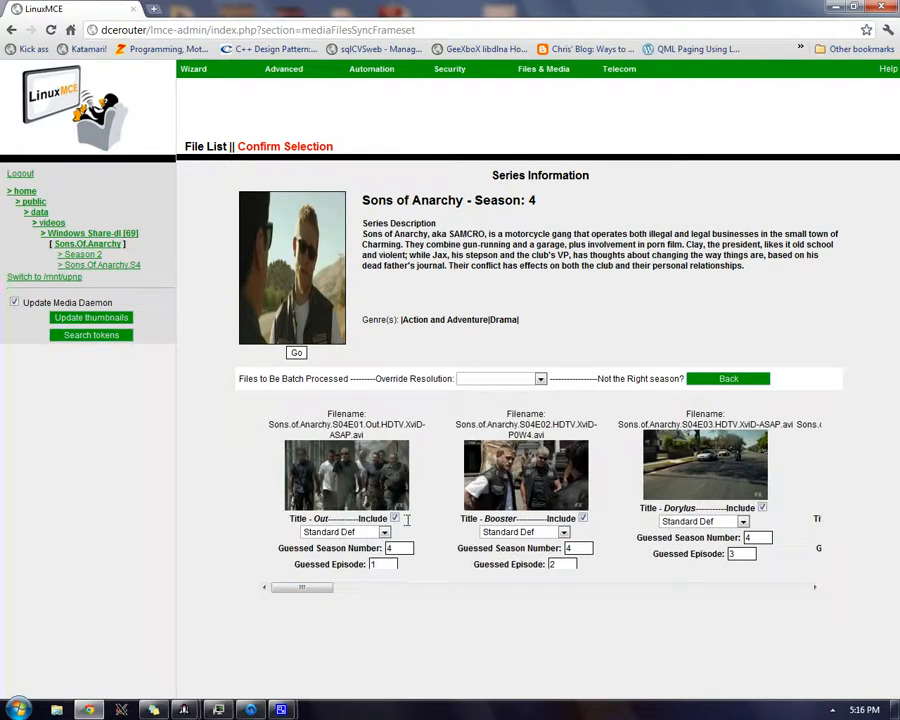
Run the batch processing of the season 4 files with the resolution overridden to Standard Def, and review the processing log
mouse_move(319, 587)
mouse_down()
mouse_move(350, 587)
mouse_move(318, 590)
mouse_up()
mouse_move(312, 587)
mouse_down()
mouse_move(368, 587)
mouse_move(302, 582)
mouse_up()
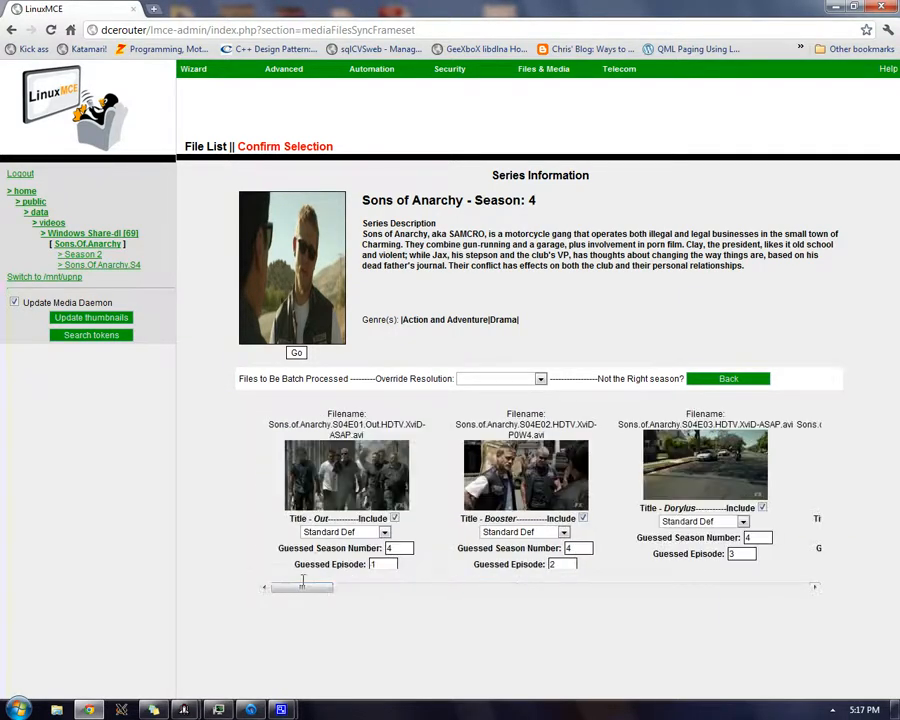
click(496, 378)
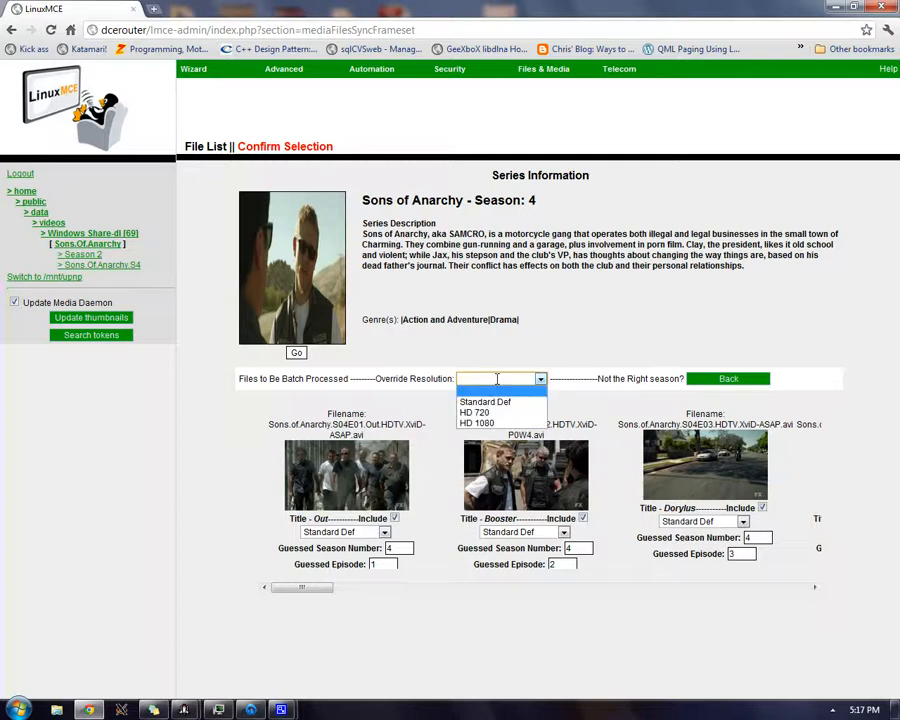
click(496, 379)
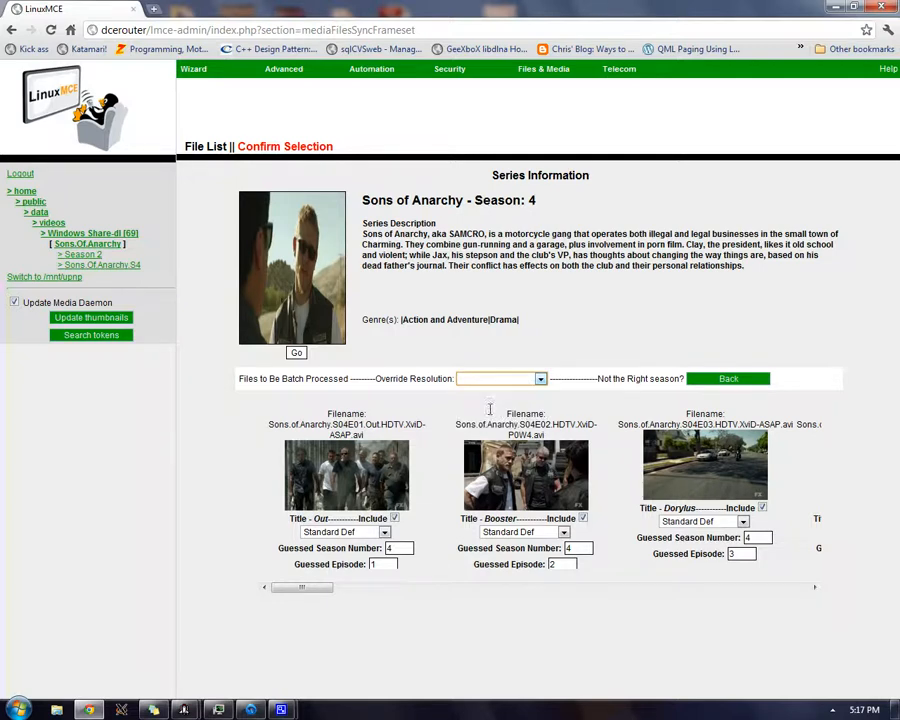
click(366, 533)
click(367, 534)
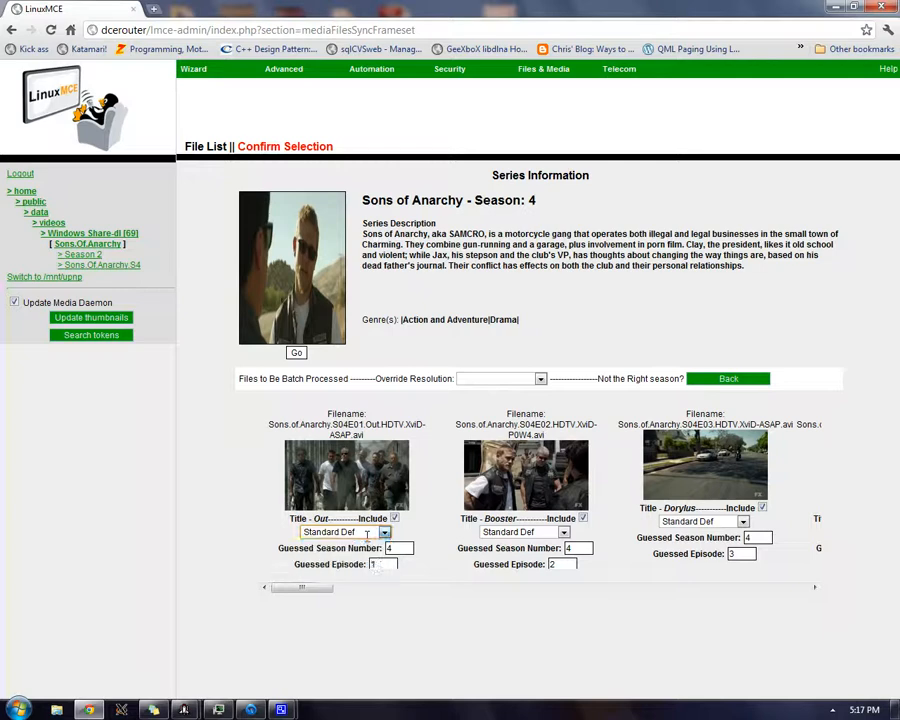
click(540, 379)
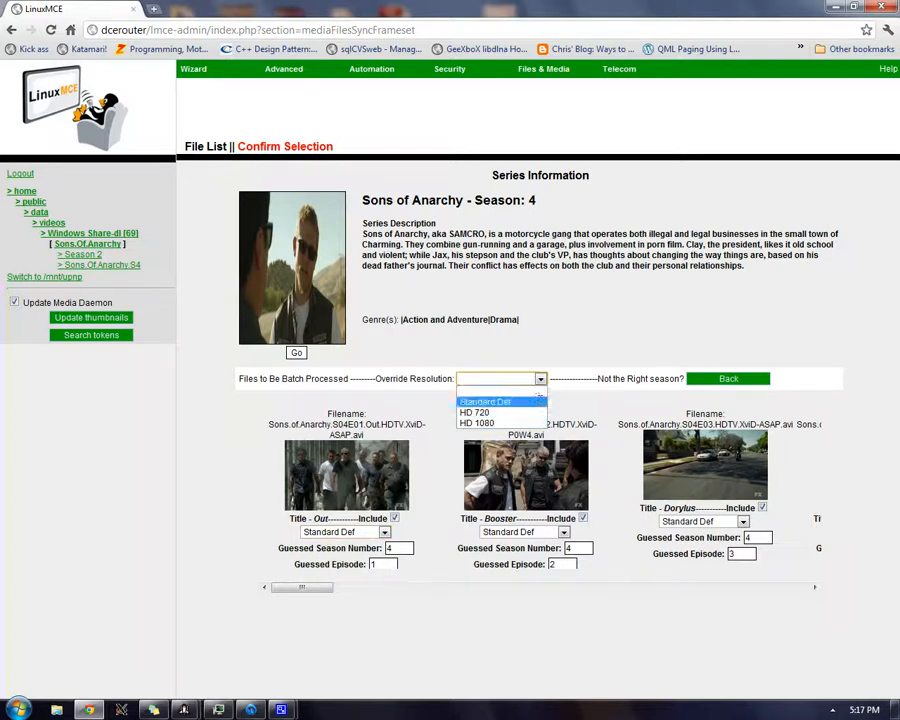
click(540, 400)
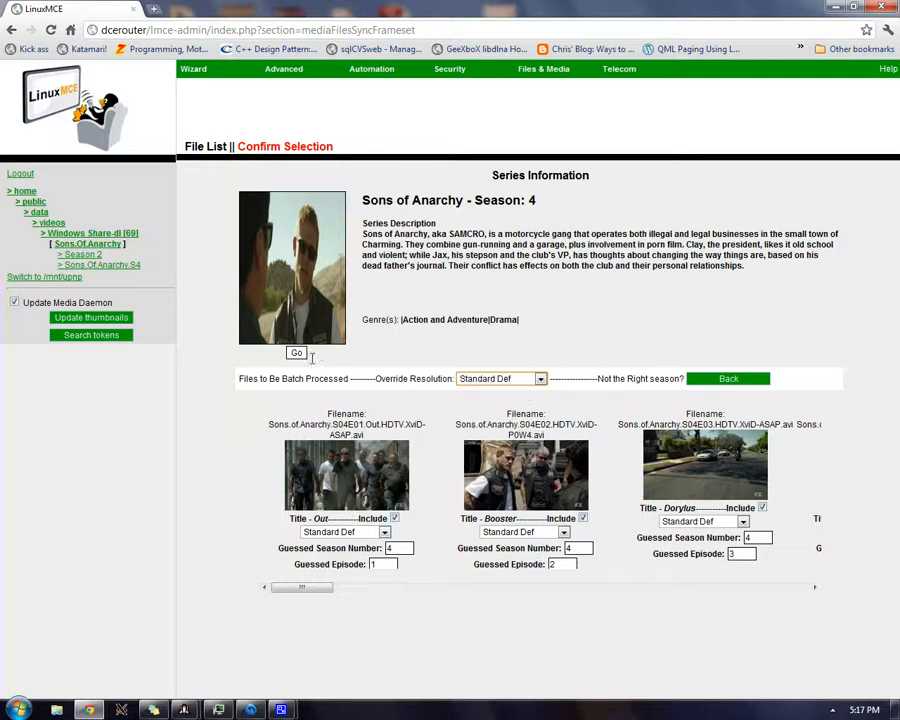
click(297, 353)
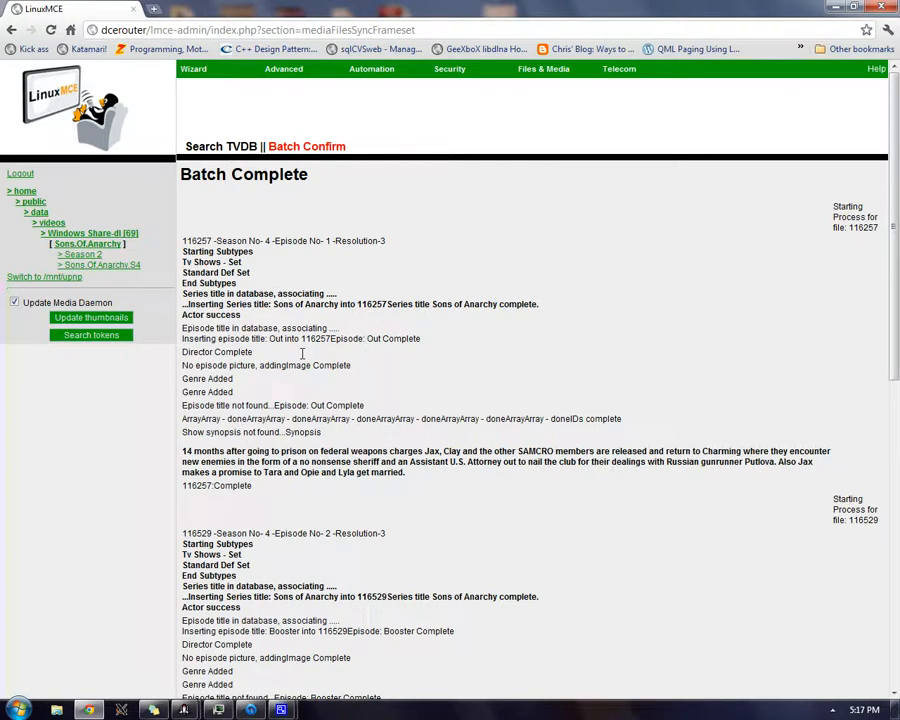
scroll(301, 353, down, 7)
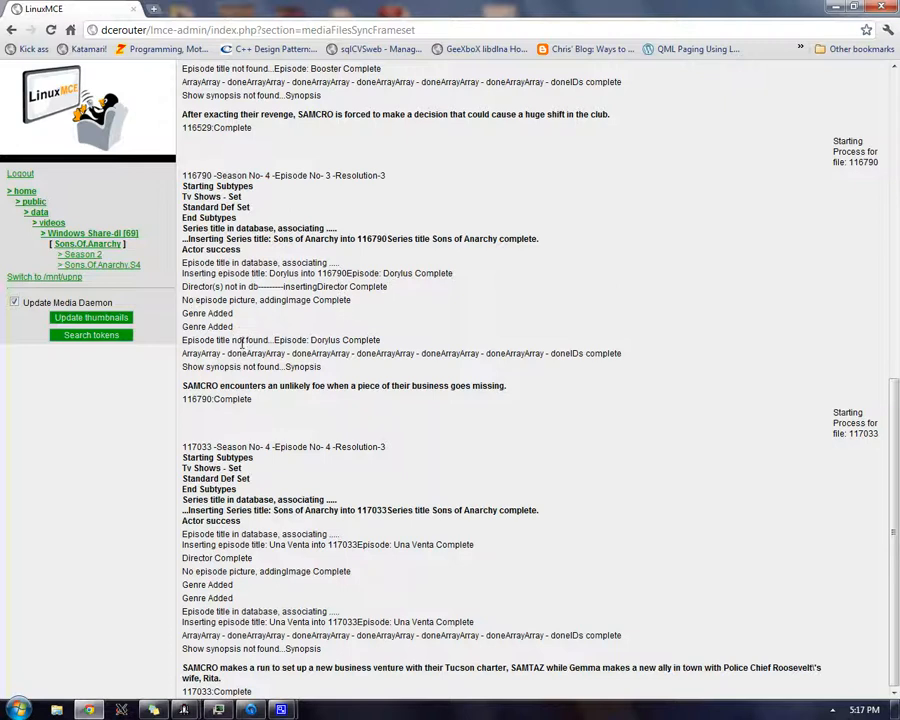
Open Sons.of.Anarchy.S04E01.Out.HTDV.XviD-ASAP.avi from the Sons.Of.Anarchy.S4 directory and check its attributes, synopsis and picture
click(100, 264)
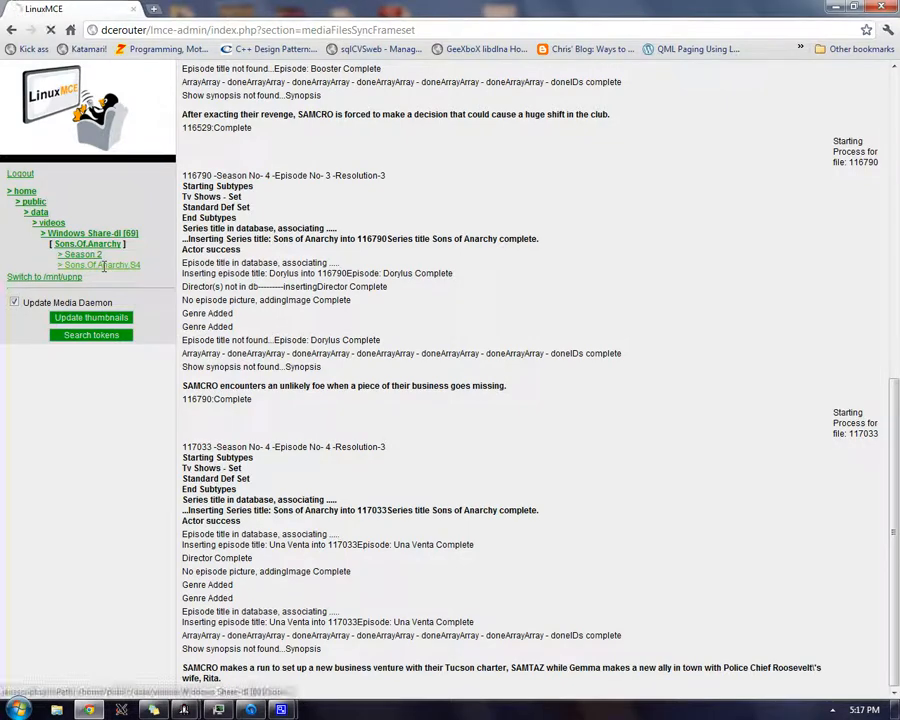
click(255, 292)
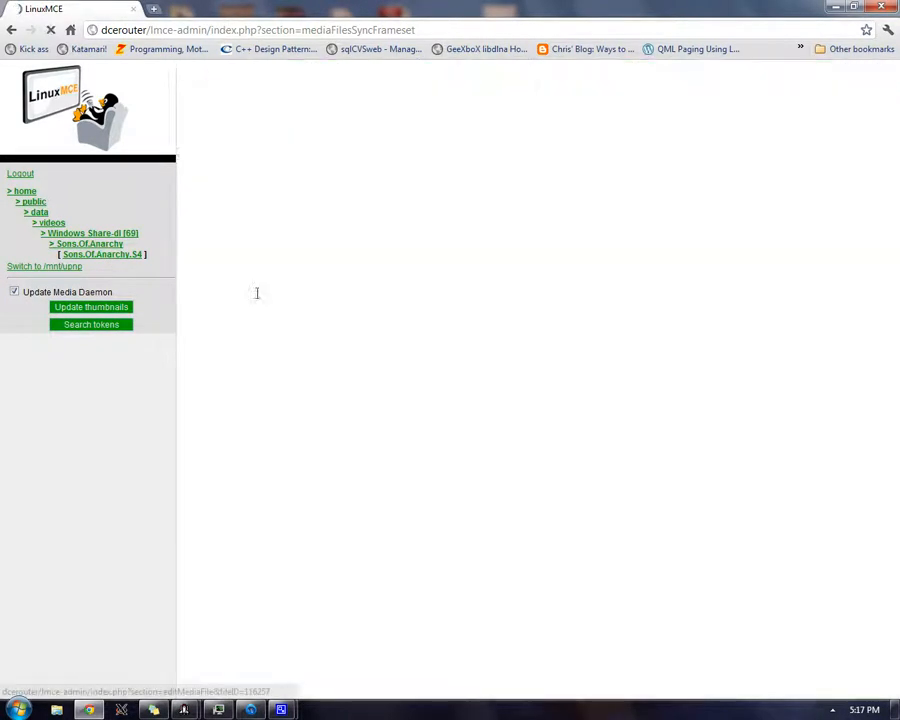
scroll(316, 355, down, 6)
scroll(316, 355, up, 6)
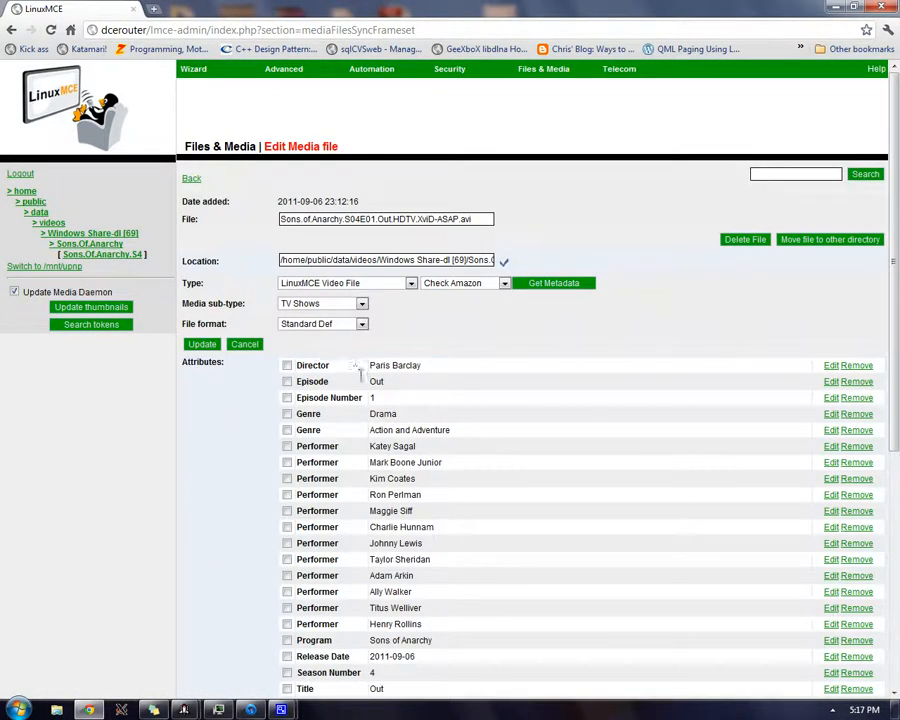
scroll(375, 397, down, 3)
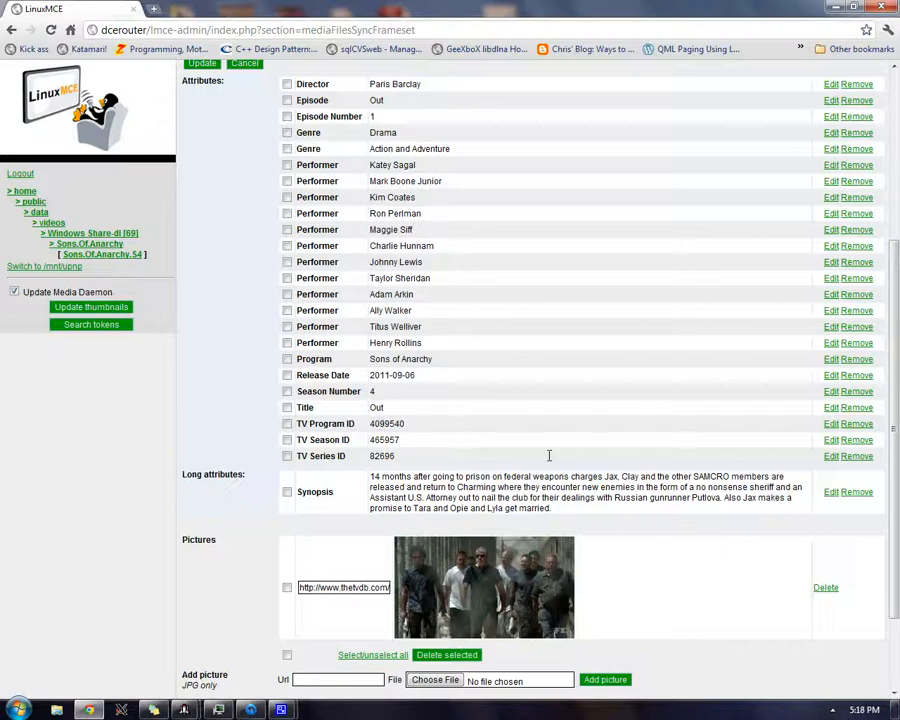
scroll(549, 455, up, 3)
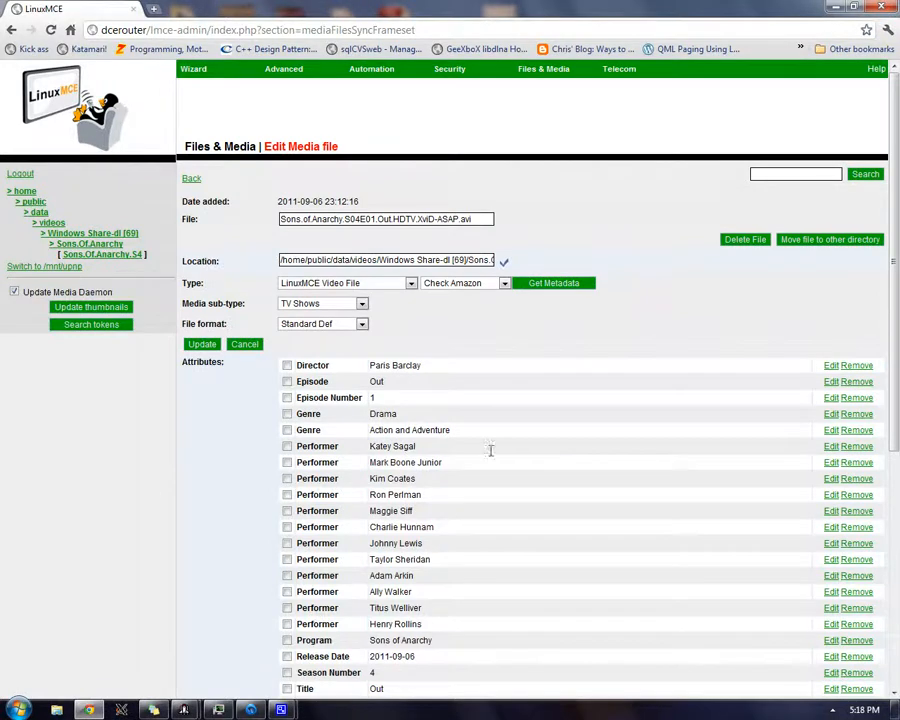
View the Season 2 directory of Sons.Of.Anarchy, and go up to the Windows Share-dl [69] directory
click(100, 244)
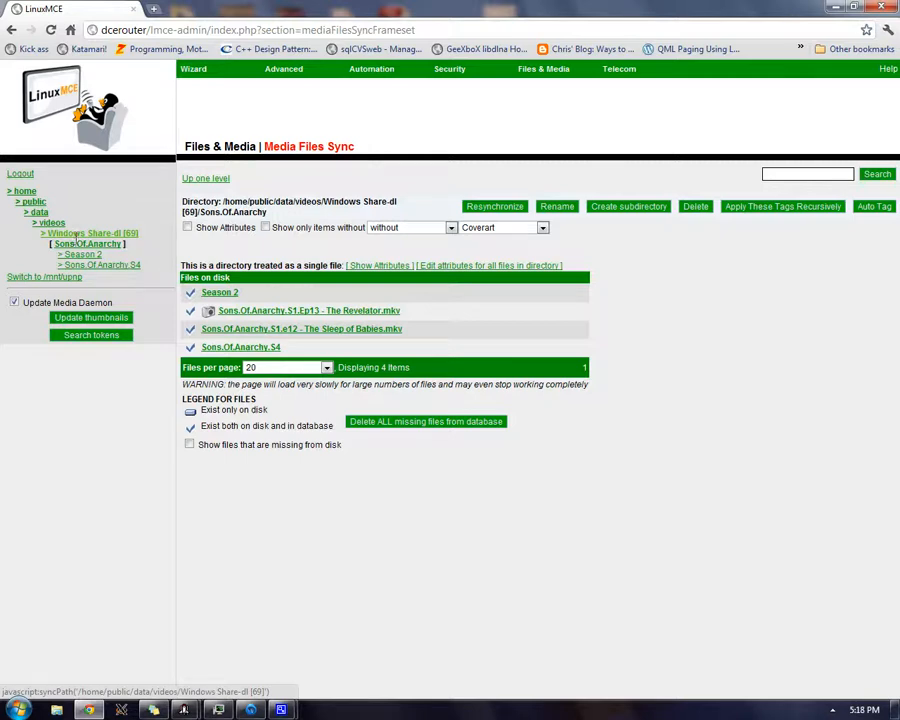
click(68, 254)
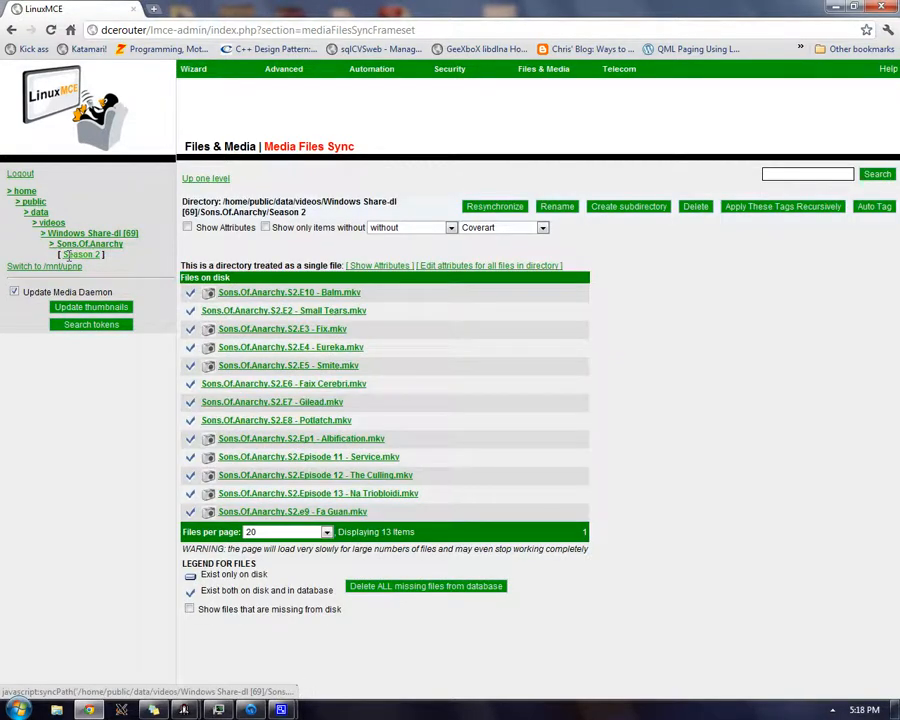
click(76, 234)
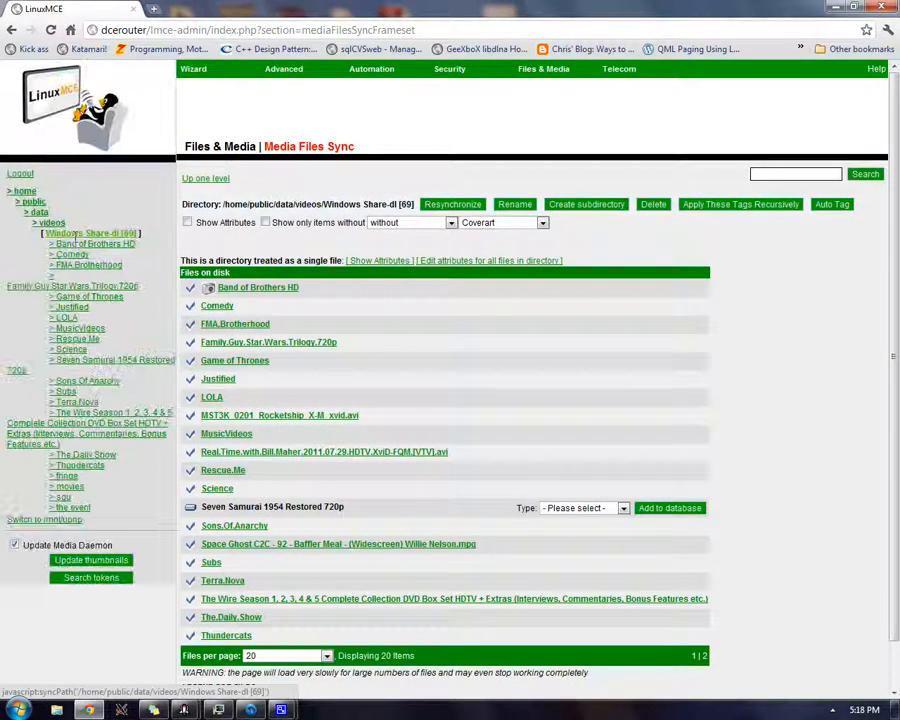